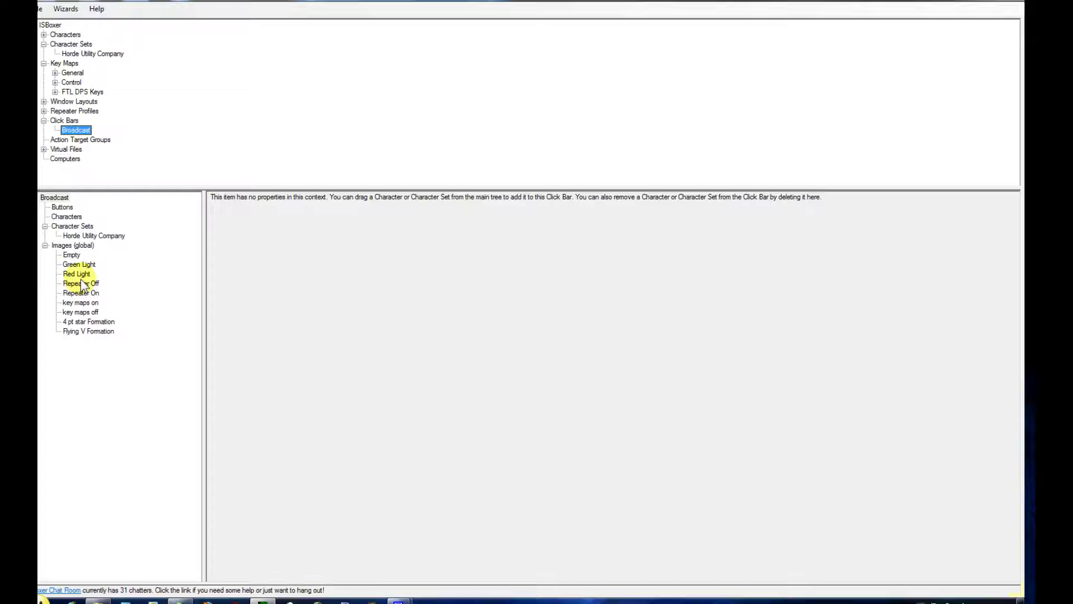
- Examine the Maps and Repeater buttons of the Broadcast click bar and both steps of the Activate Repeat mapped key
left_click(64, 208)
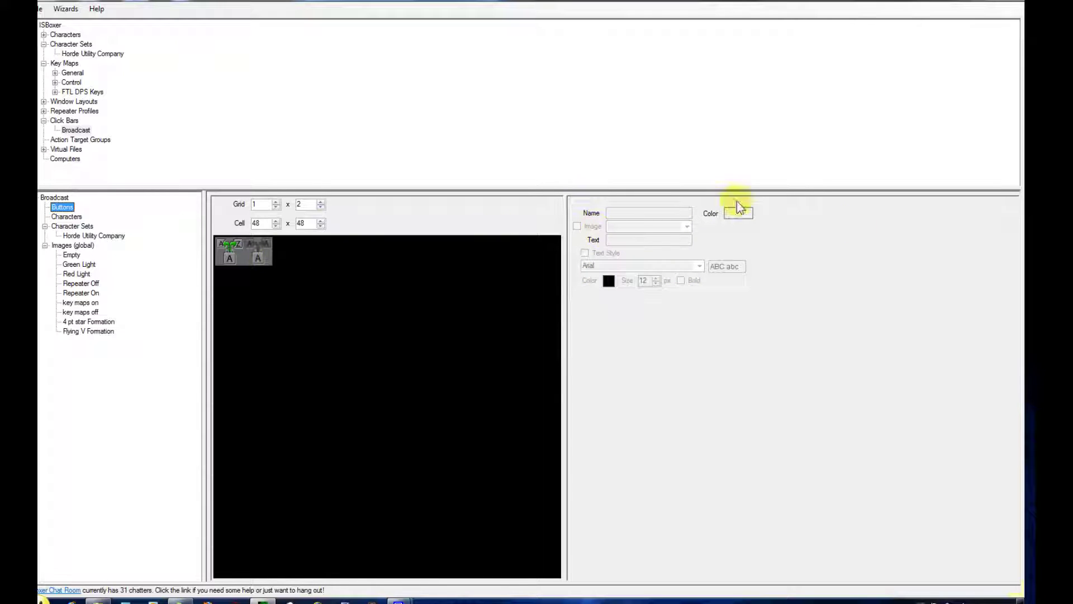
left_click(231, 251)
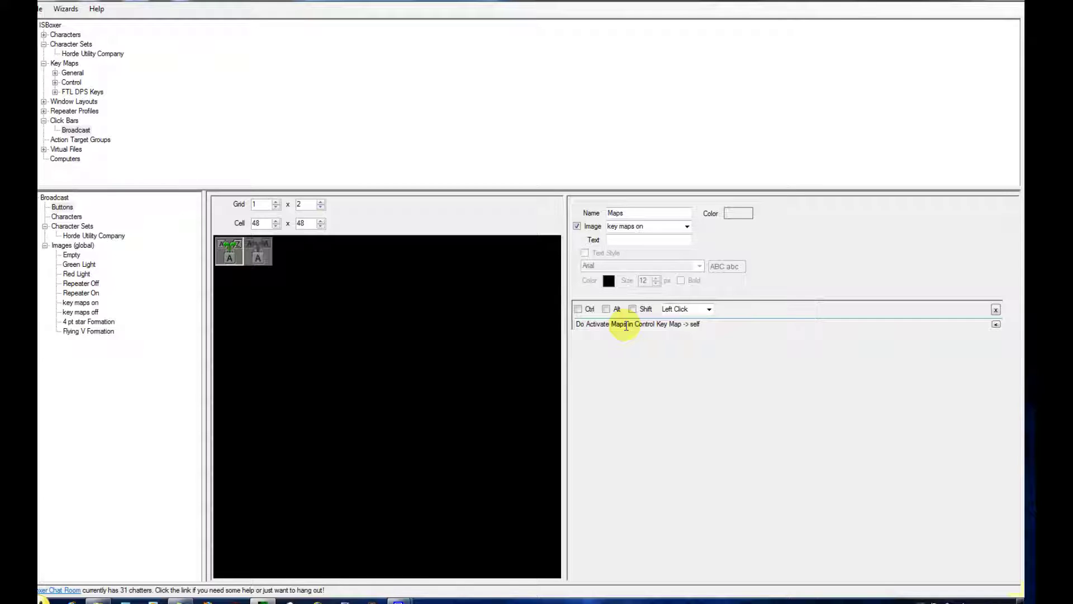
left_click(266, 256)
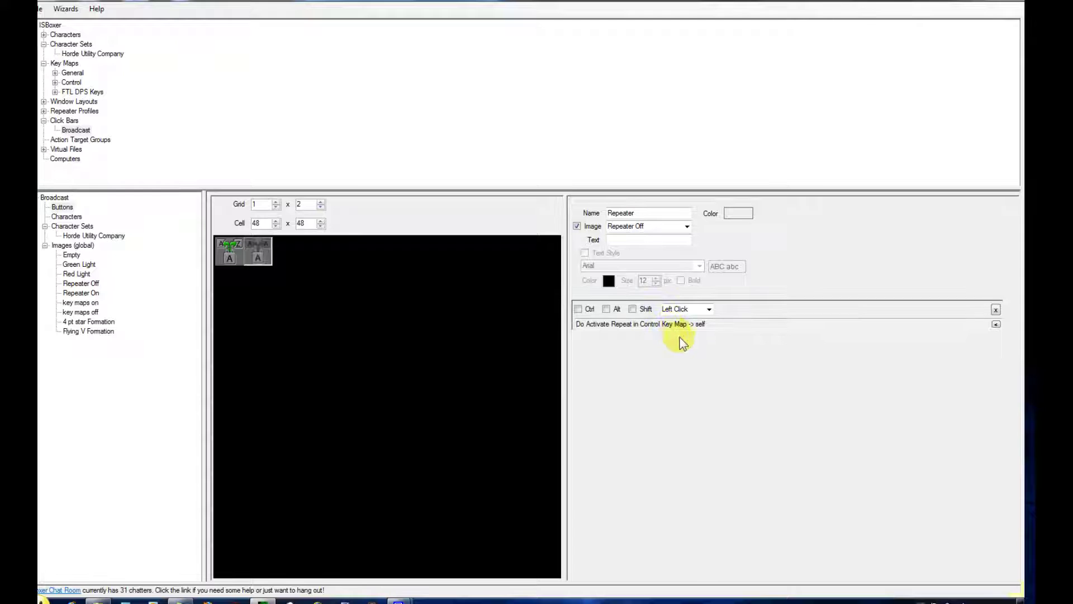
double_click(708, 327)
left_click(70, 255)
left_click(56, 255)
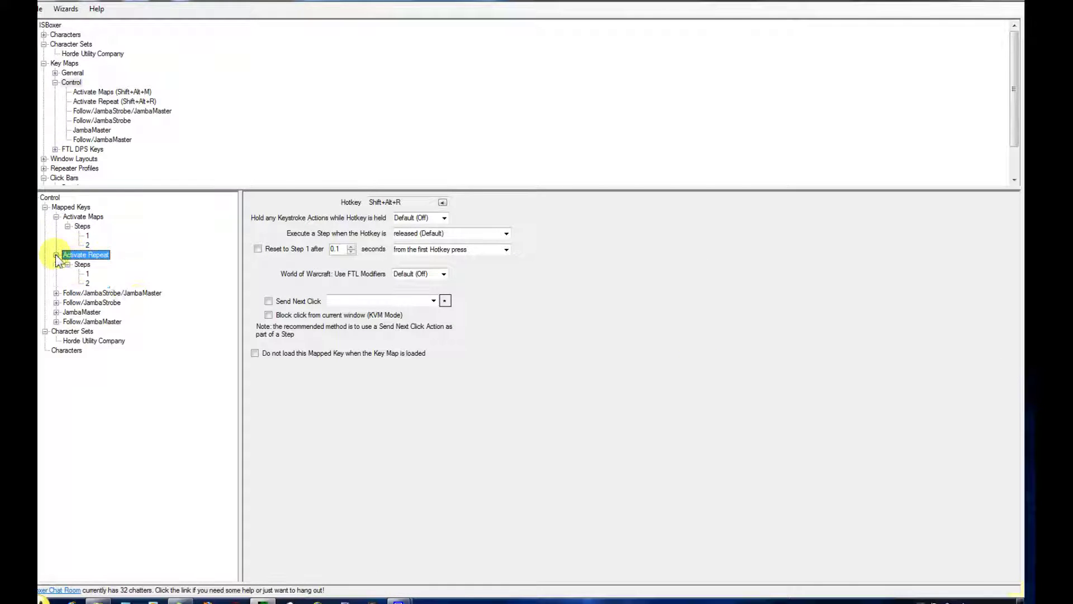
left_click(87, 274)
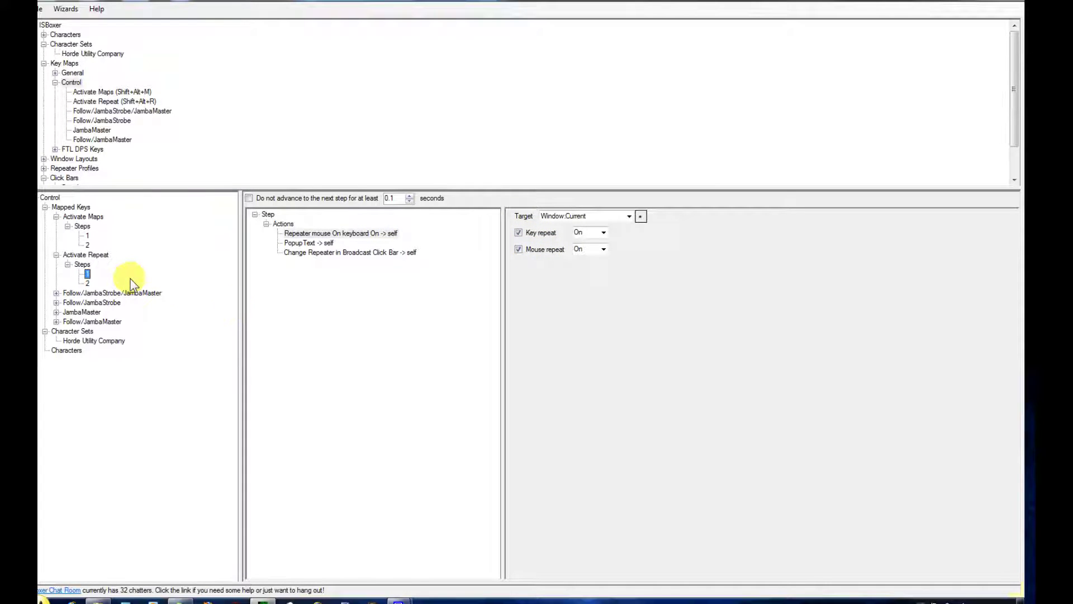
key("Down")
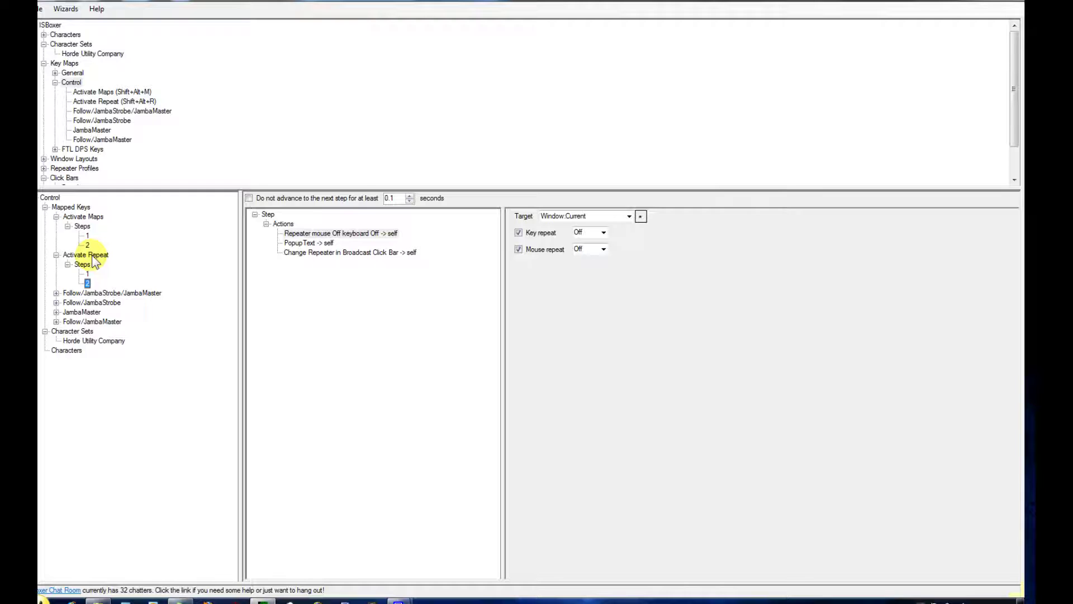
- Duplicate the Activate Repeat mapped key and rename the copy as Keyboard Repeat
right_click(94, 258)
left_click(111, 261)
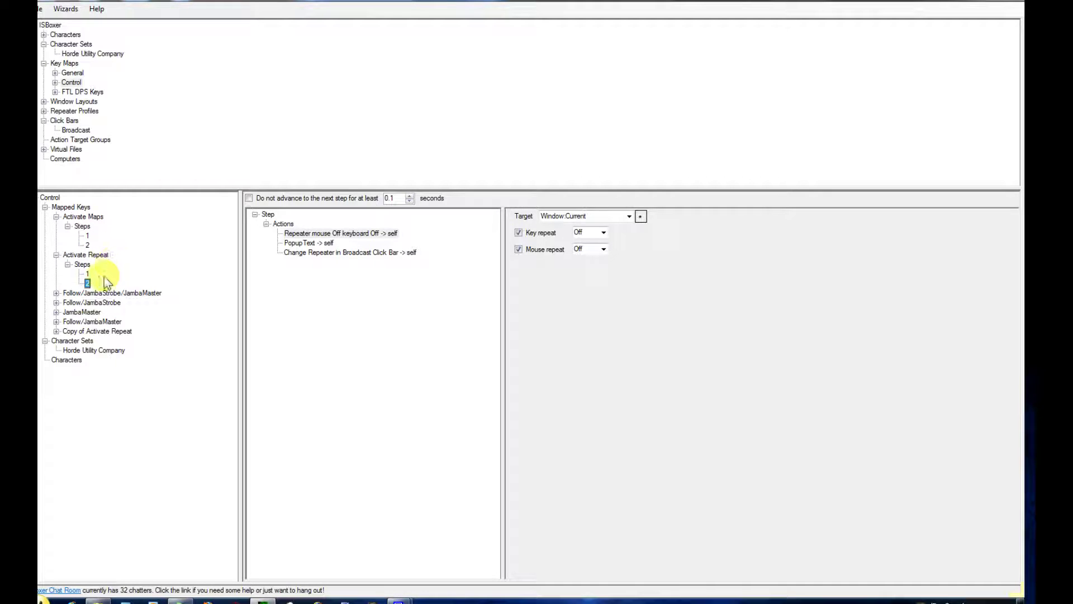
left_click(87, 332)
double_click(84, 332)
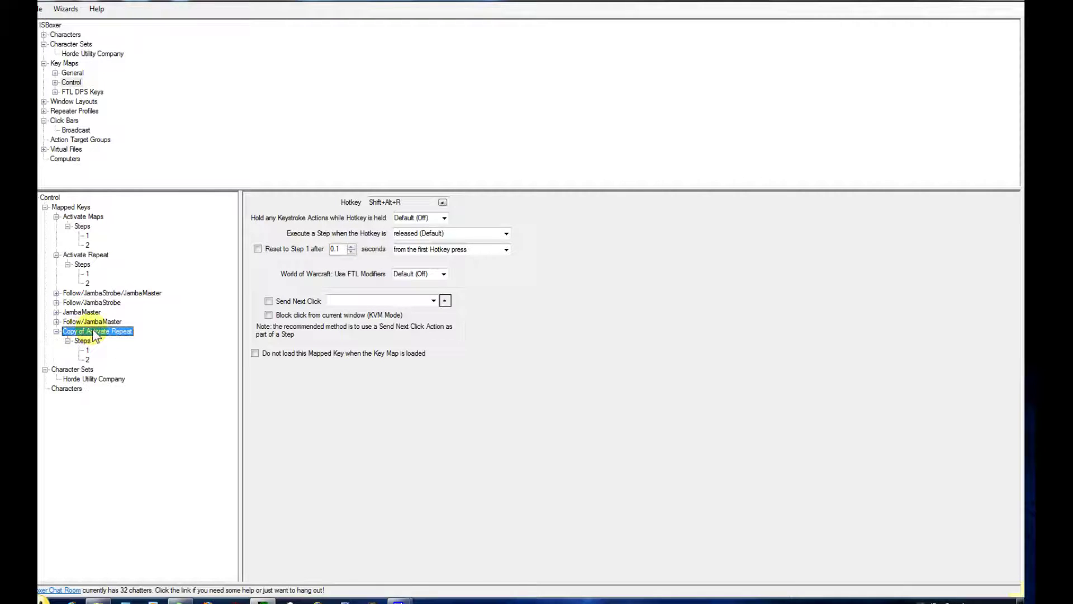
left_click(89, 333)
left_click_drag(106, 330, 62, 330)
type("K")
key("Delete")
type("eyboard")
key("Return")
- Make another copy of the Activate Repeat mapped key and name it Mouse Repeat
right_click(90, 256)
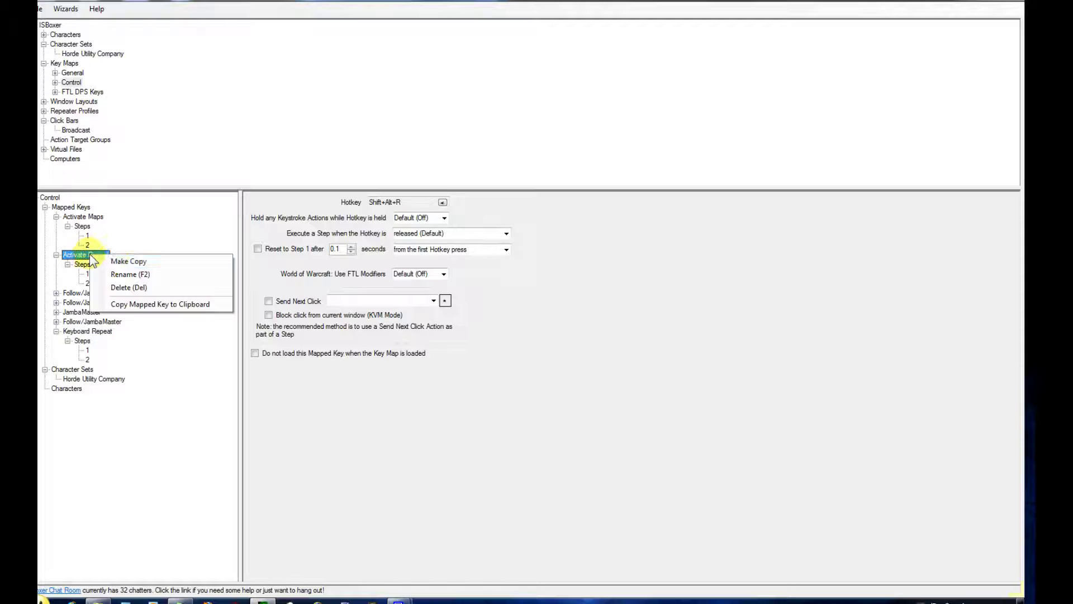
left_click(131, 263)
left_click(98, 369)
left_click(110, 369)
left_click_drag(109, 369, 59, 366)
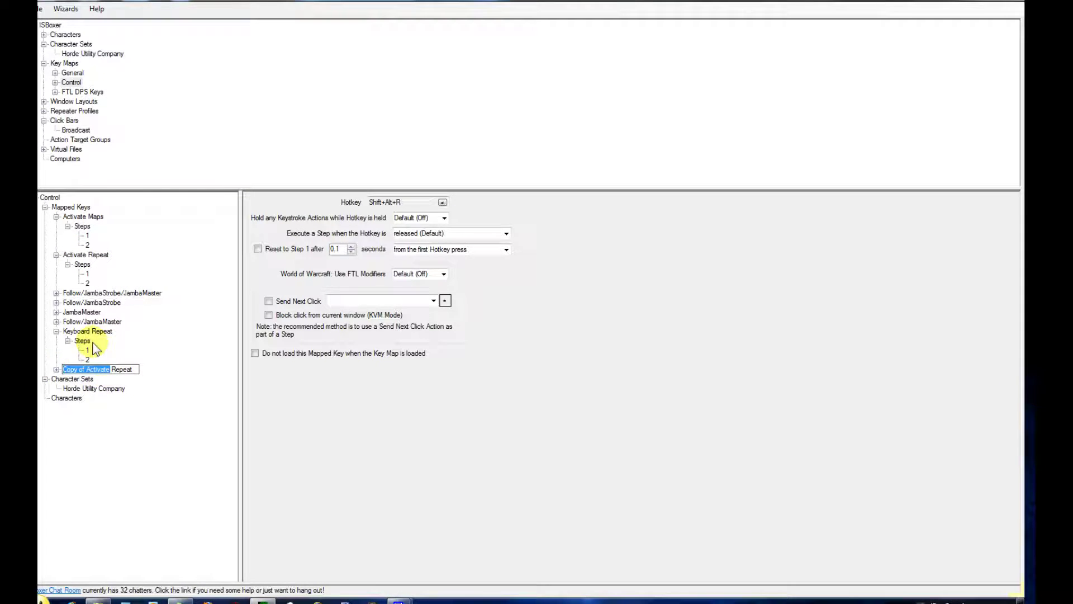
type("Mouse")
left_click(91, 342)
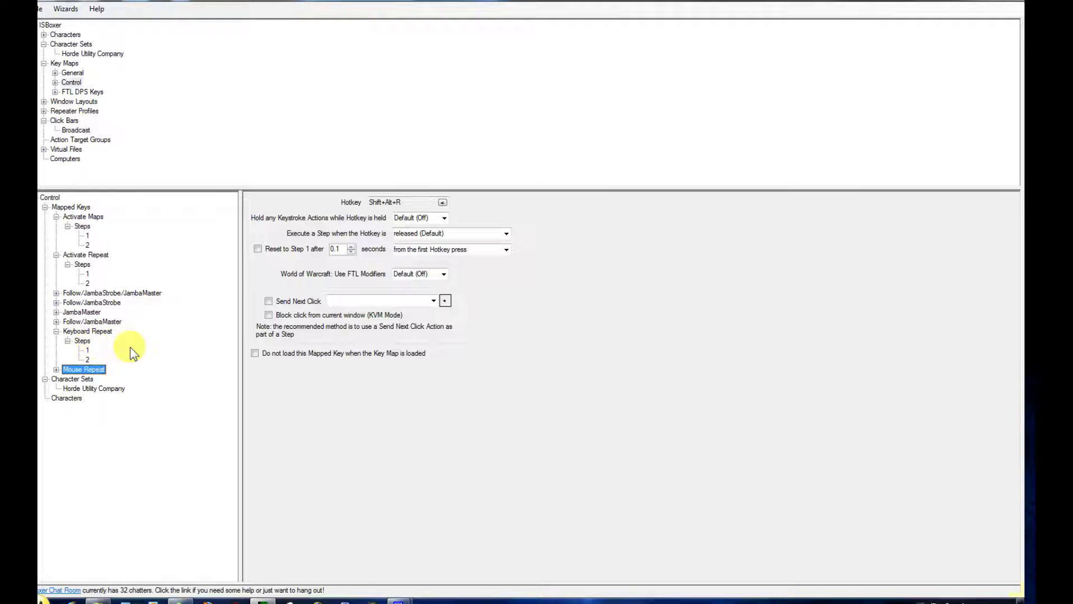
- Remove the hotkey assignments from the Mouse Repeat and Keyboard Repeat mapped keys
left_click(442, 202)
left_click(500, 321)
left_click(527, 355)
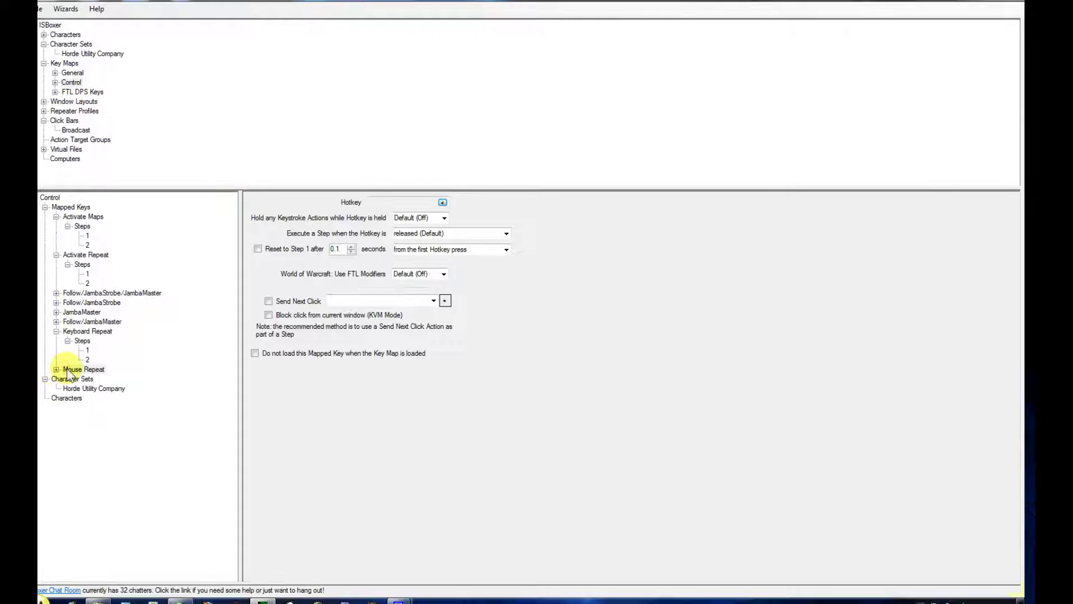
left_click(82, 332)
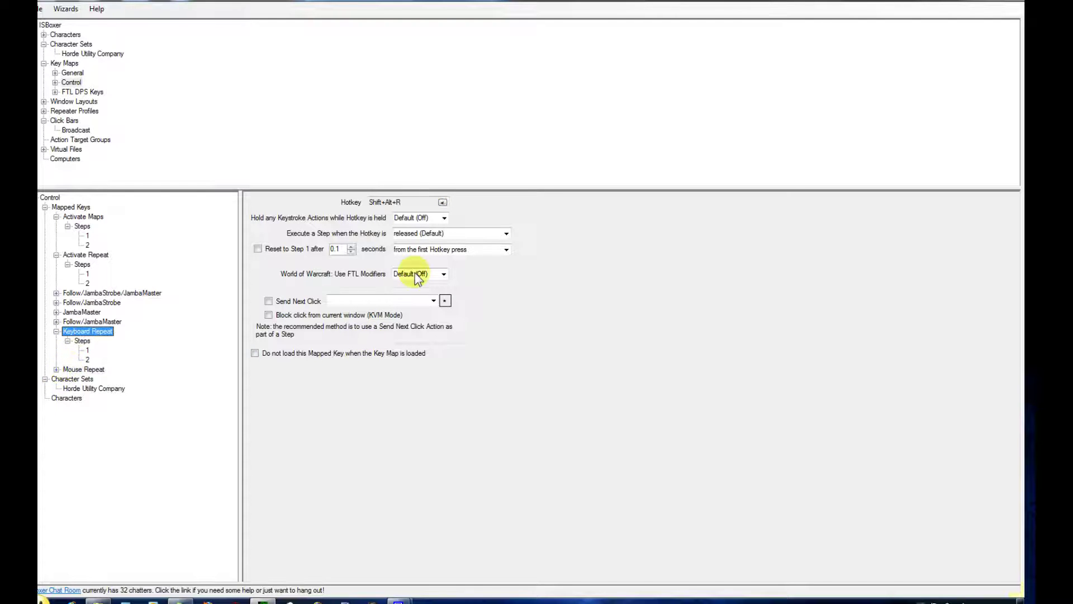
left_click(442, 202)
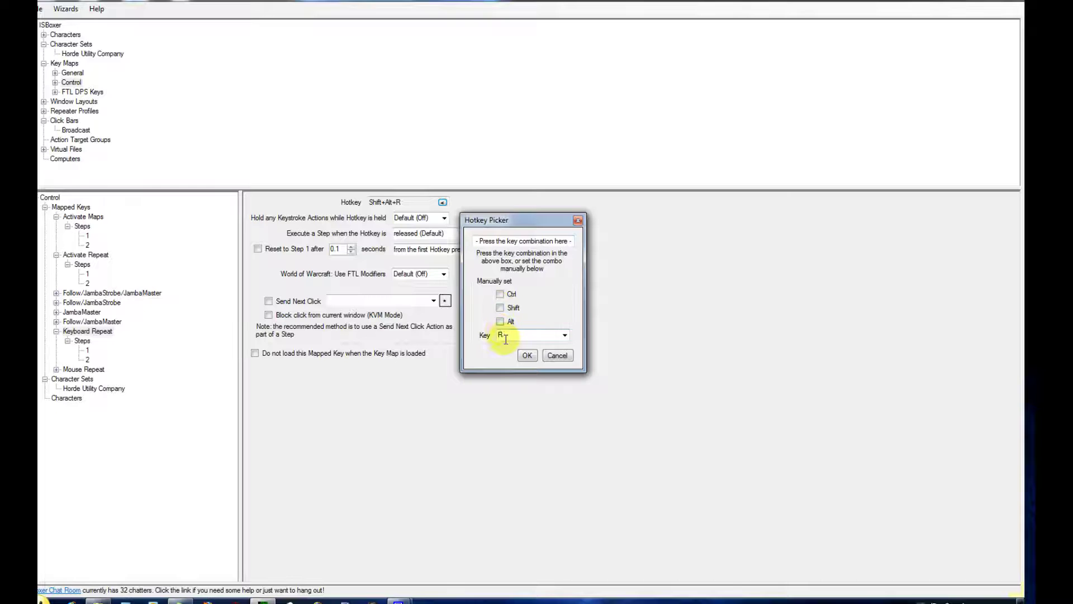
left_click(522, 354)
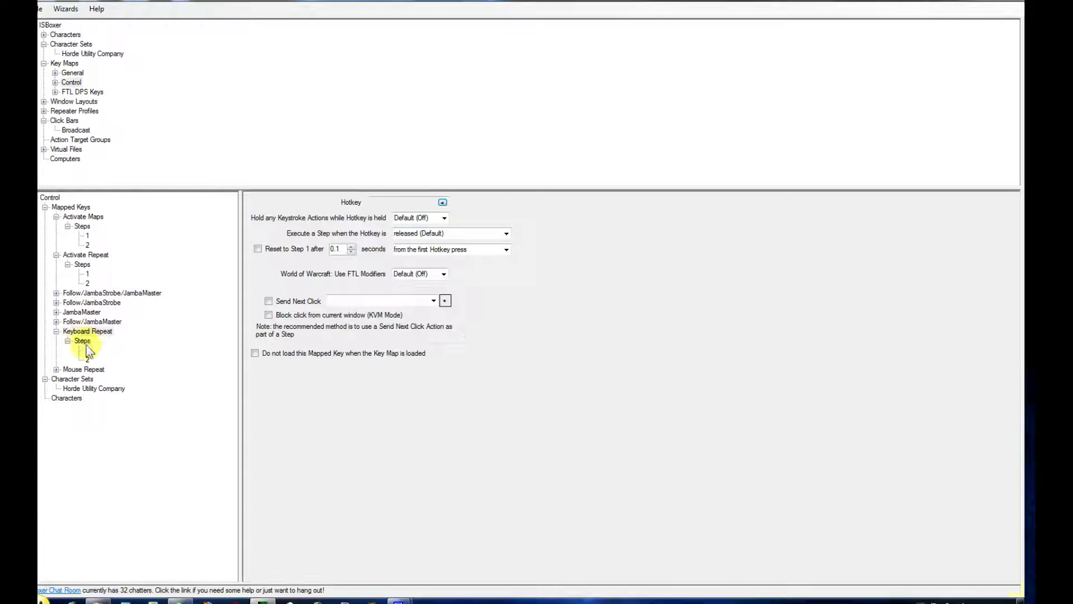
- In step 1 of Keyboard Repeat, disable the mouse repeat option and set the popup text to "Keyboard Repeating ON"
left_click(87, 349)
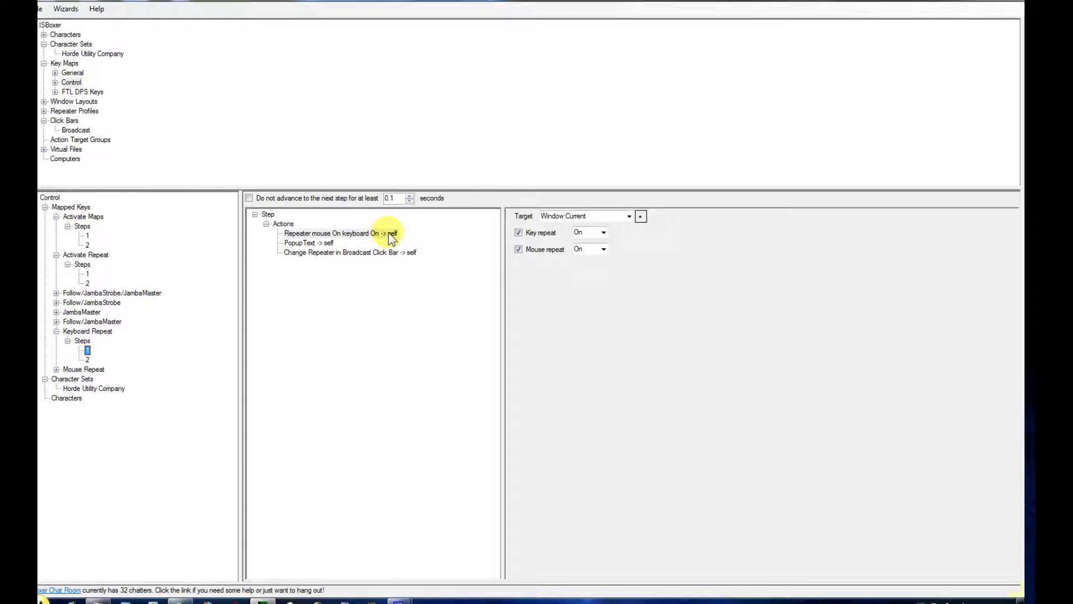
left_click(518, 249)
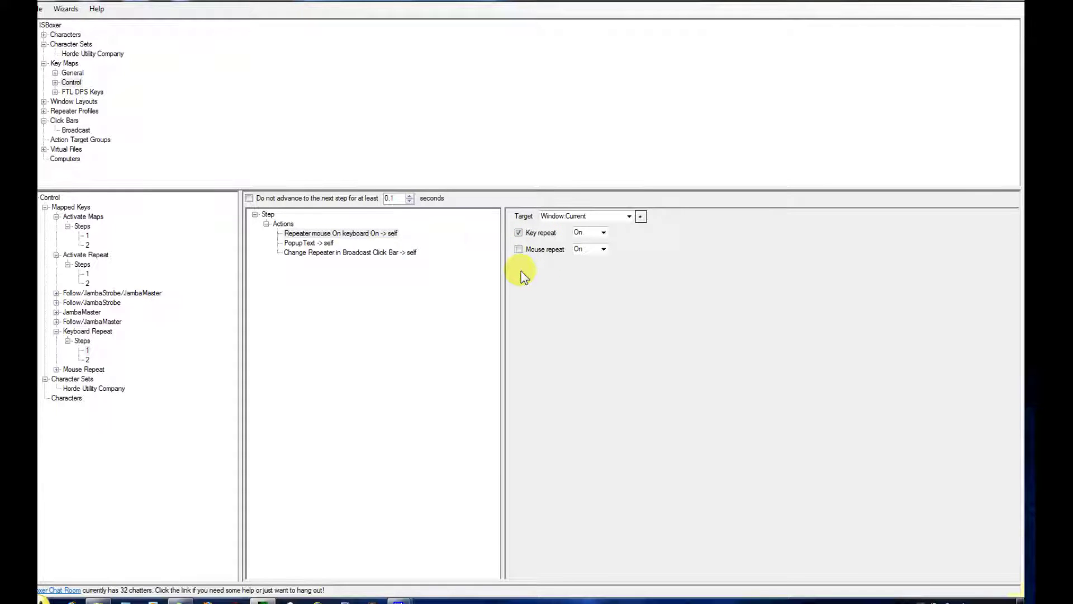
left_click(307, 242)
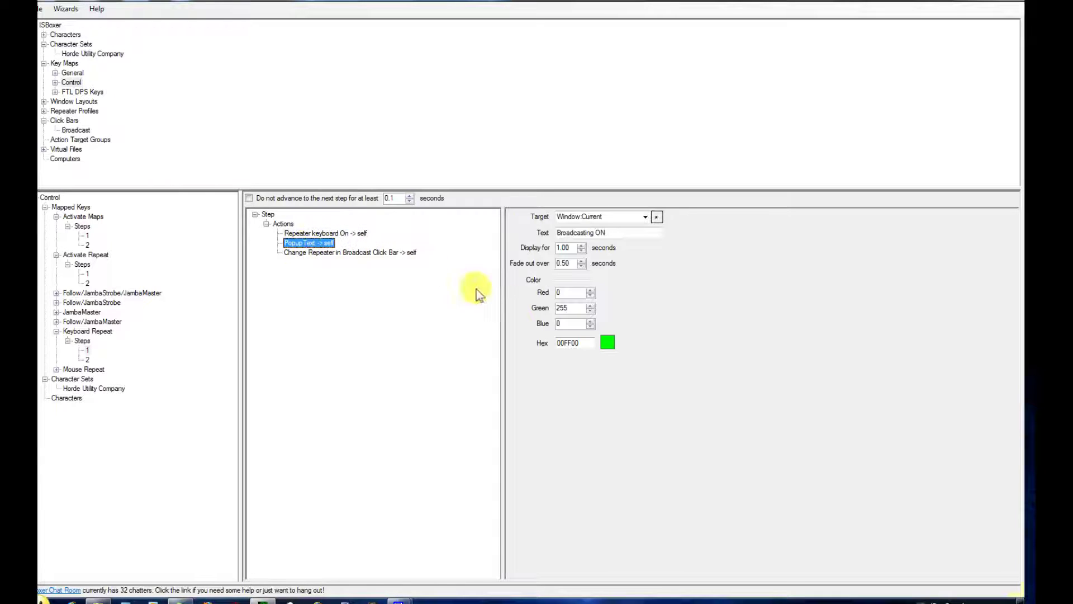
double_click(592, 233)
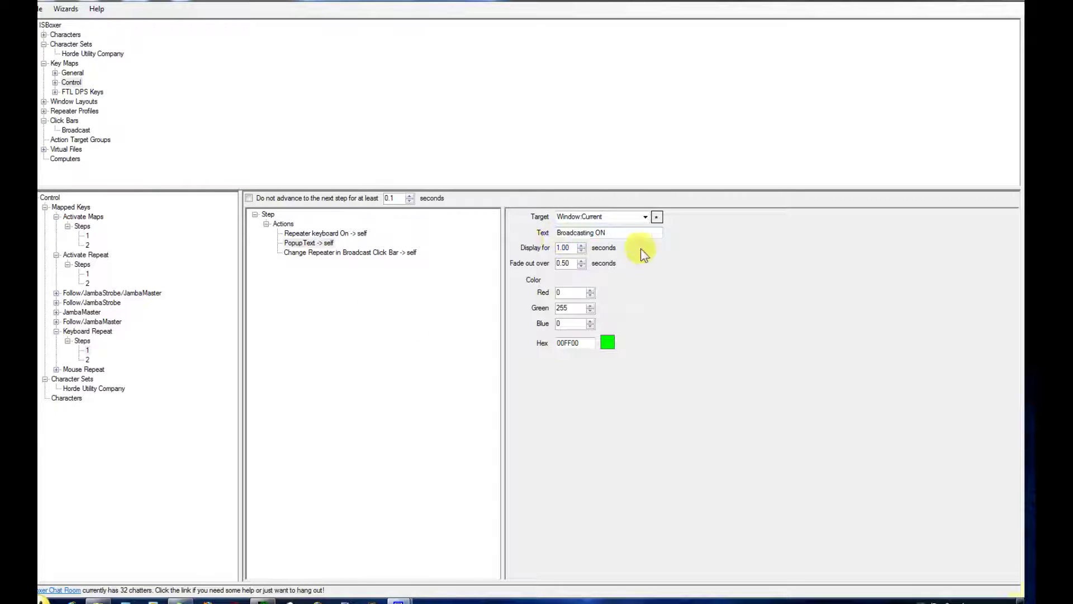
left_click(596, 233)
double_click(594, 234)
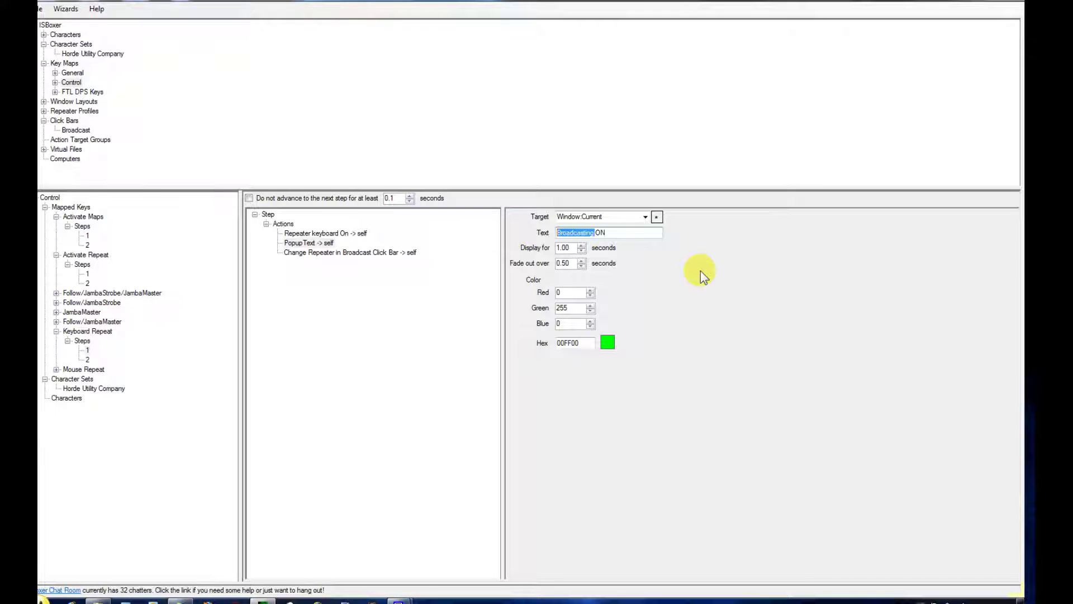
type("Keyboard Repeating")
left_click(382, 252)
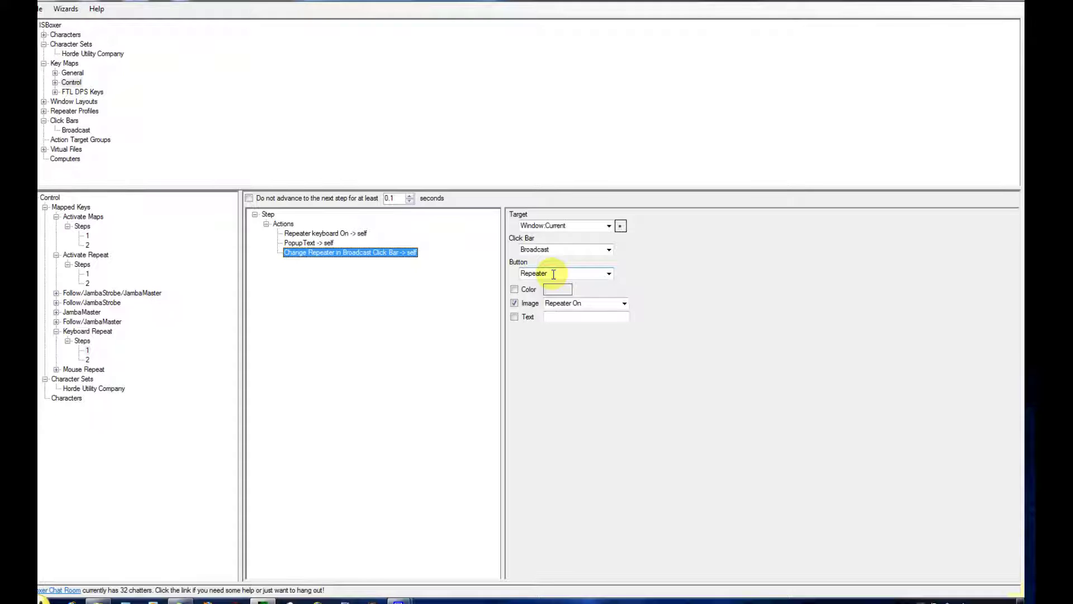
- In step 2 of Keyboard Repeat, disable the mouse repeat option and set the popup text to "Keyboard Repeating OFF"
left_click(88, 359)
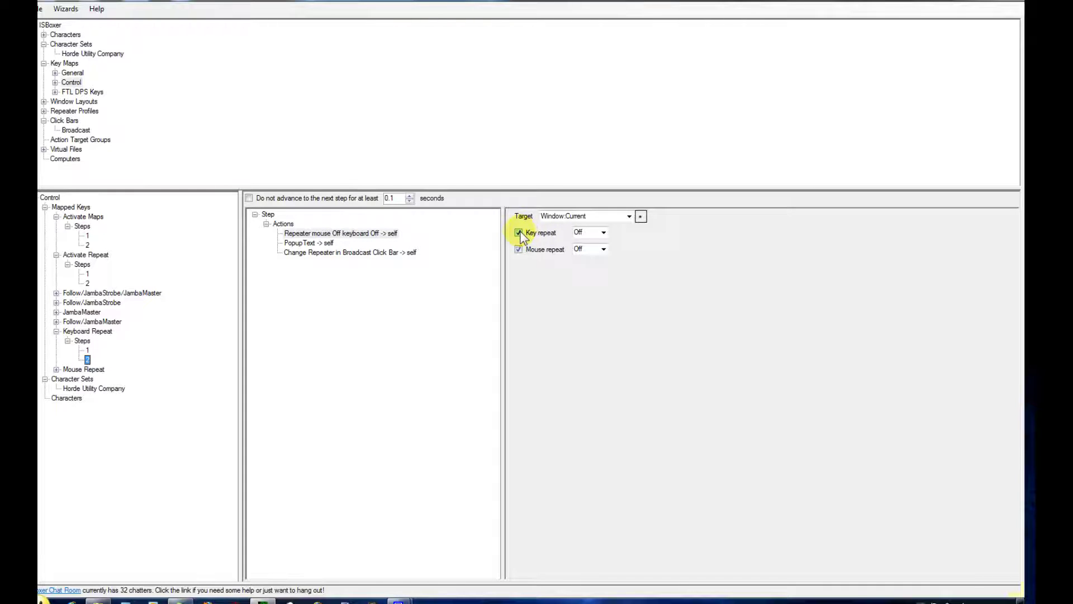
left_click(518, 249)
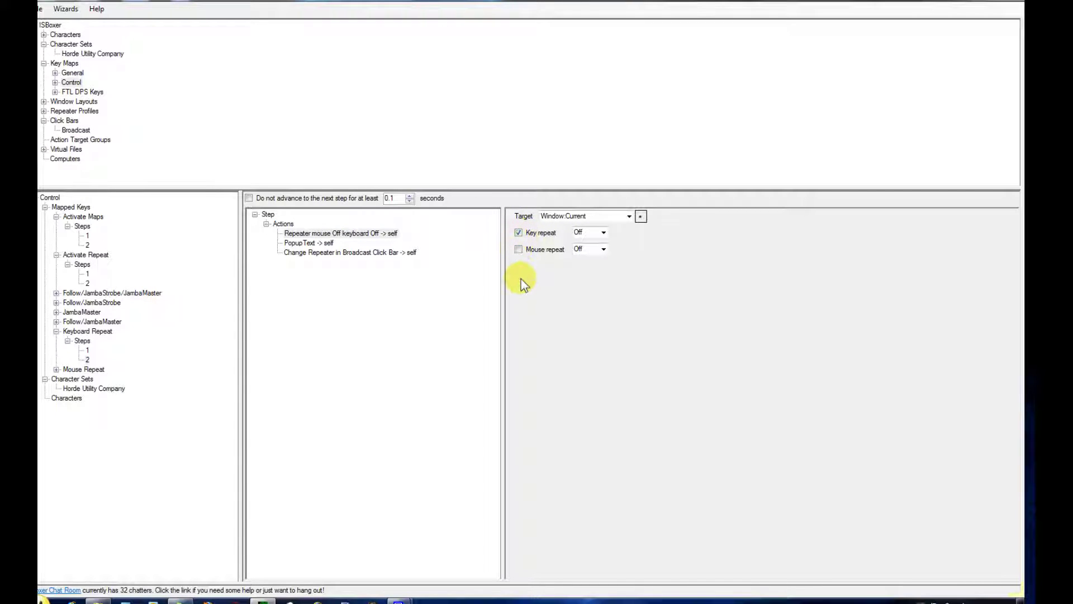
left_click(307, 244)
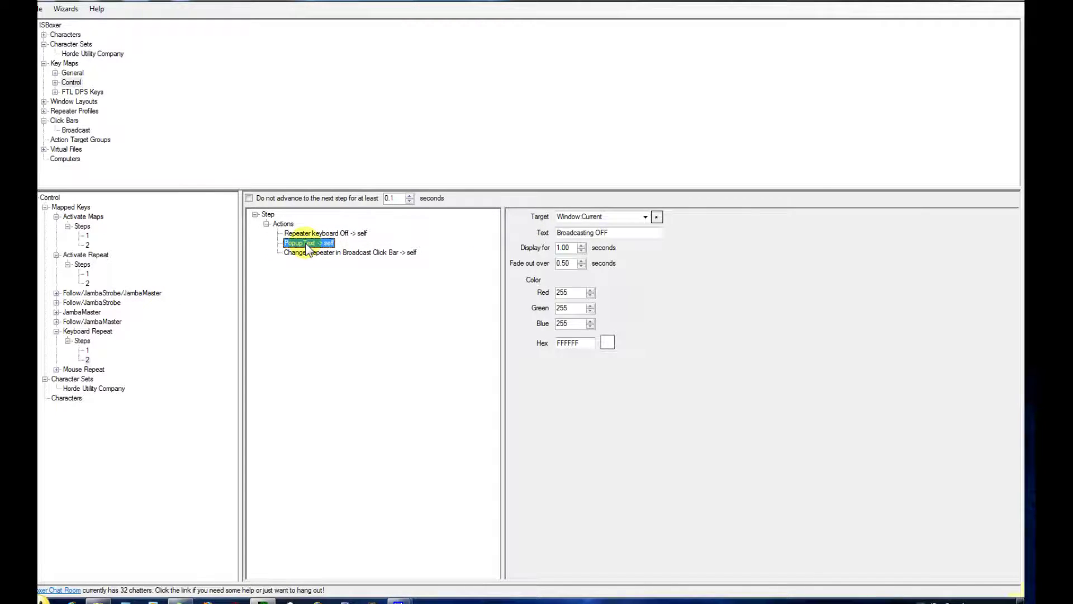
double_click(575, 233)
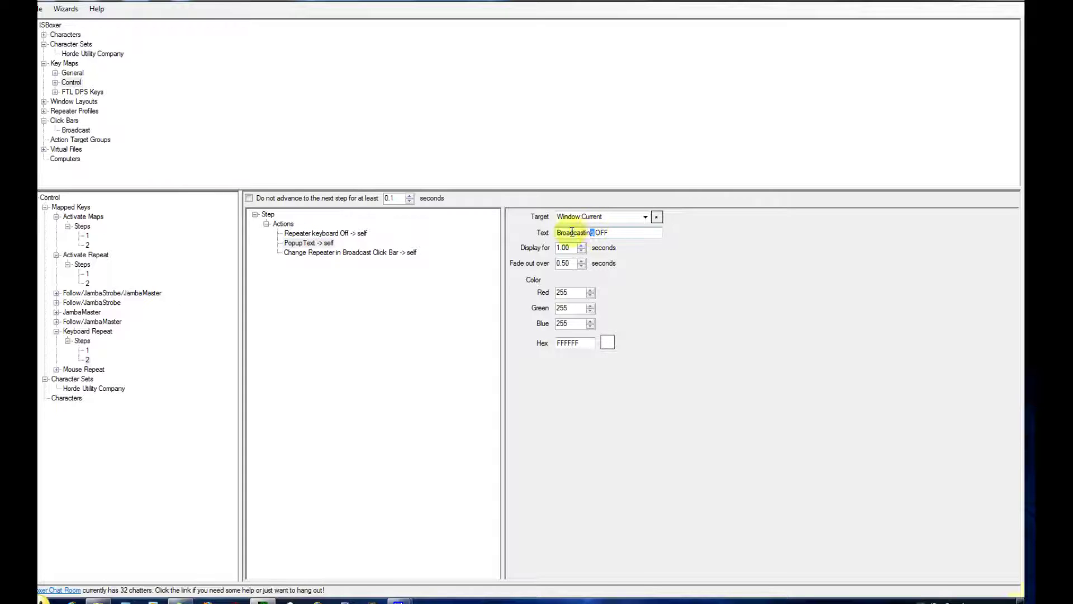
key("BackSpace")
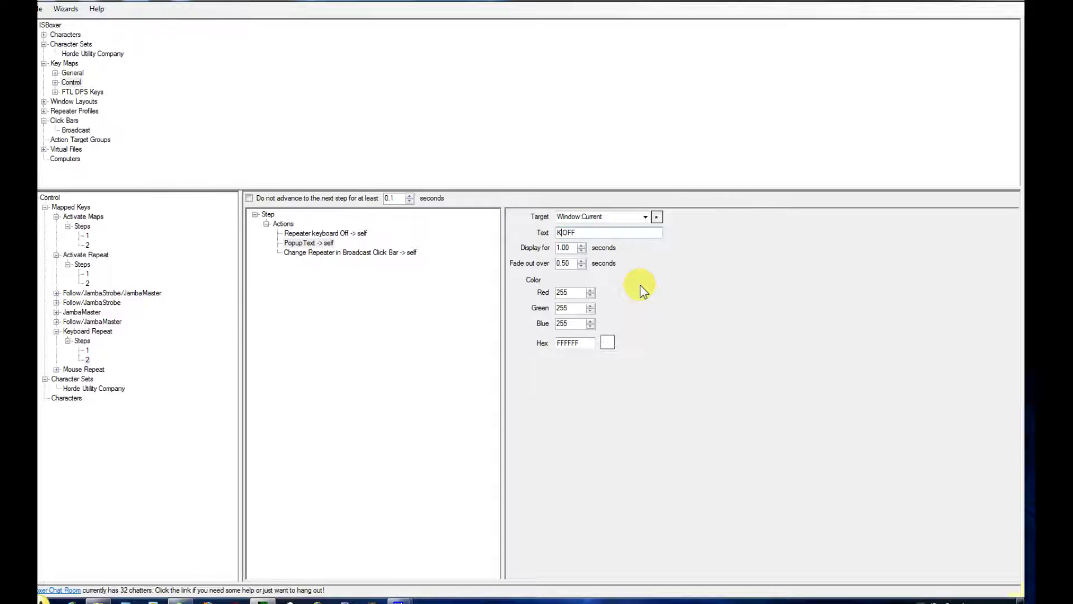
type("Keyb")
type("oard Repa")
type("ating")
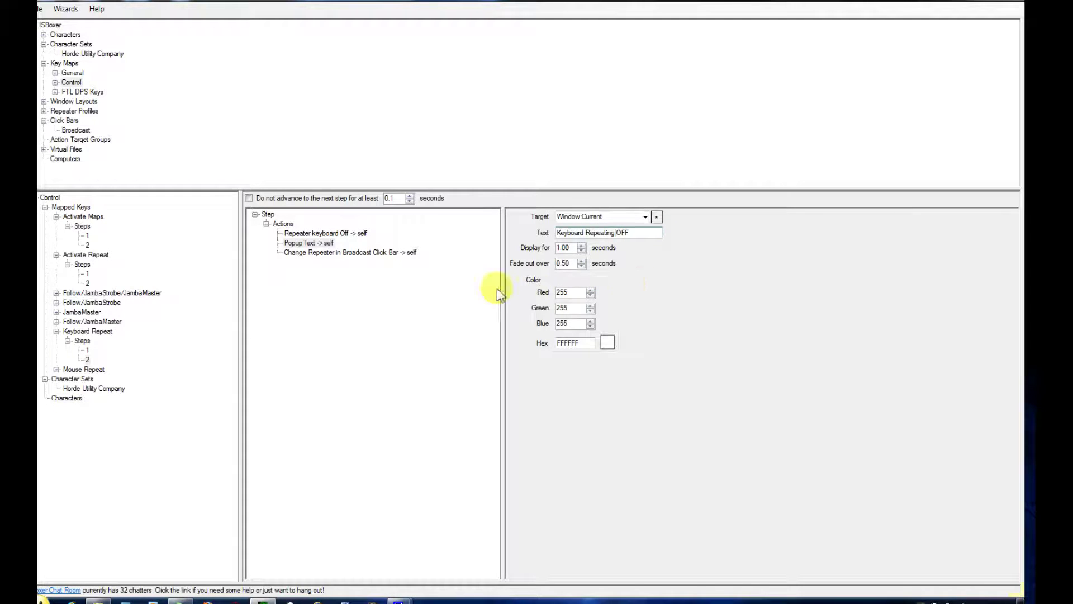
- In step 1 of Mouse Repeat, disable the key repeat option and set the popup text to "Mouse Repeating ON"
left_click(70, 371)
left_click(56, 369)
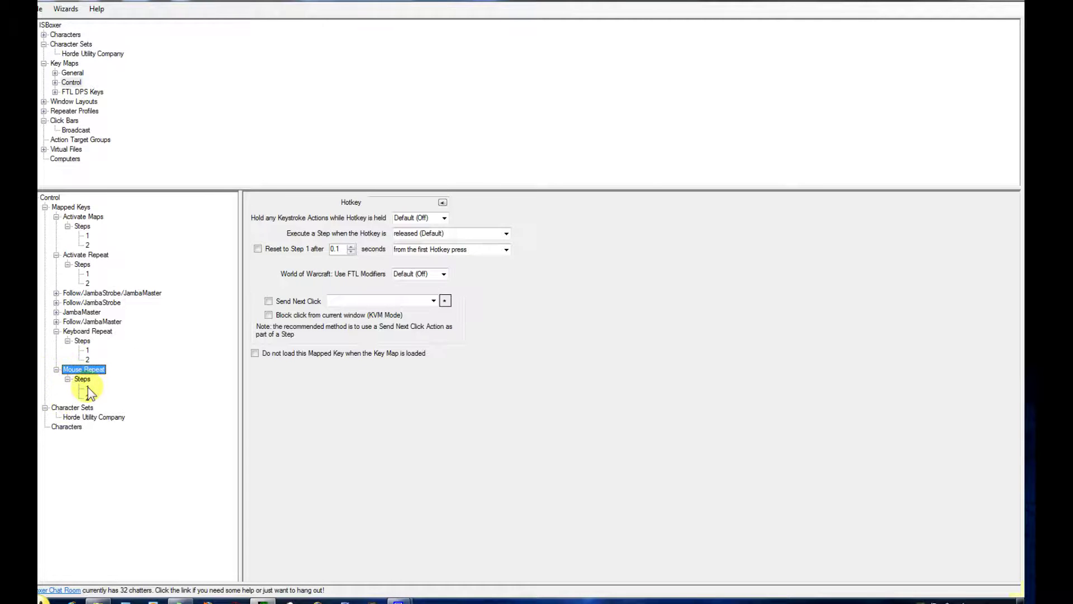
left_click(87, 388)
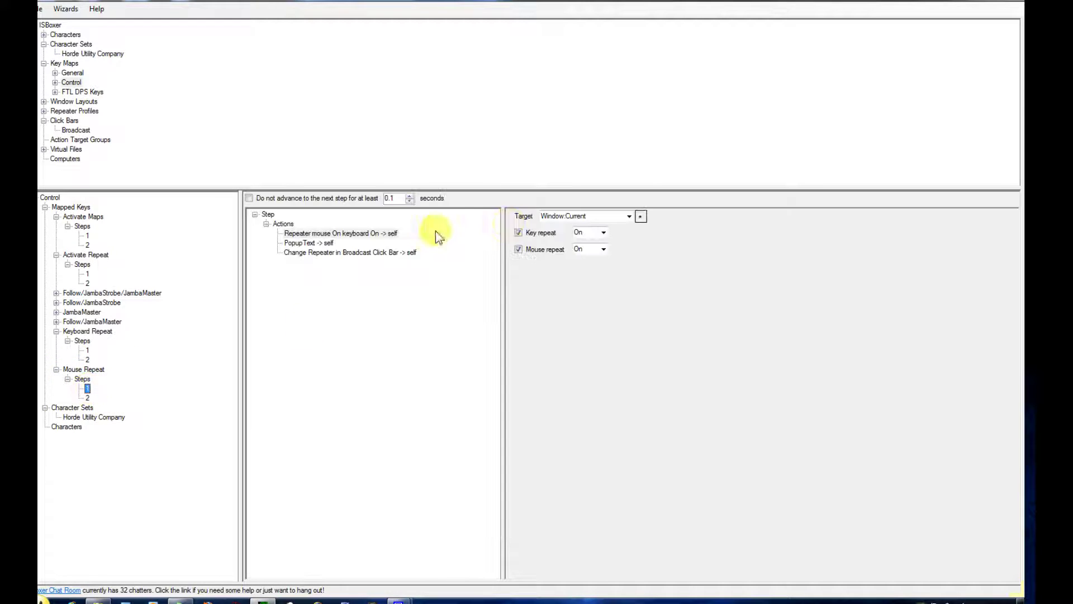
left_click(521, 232)
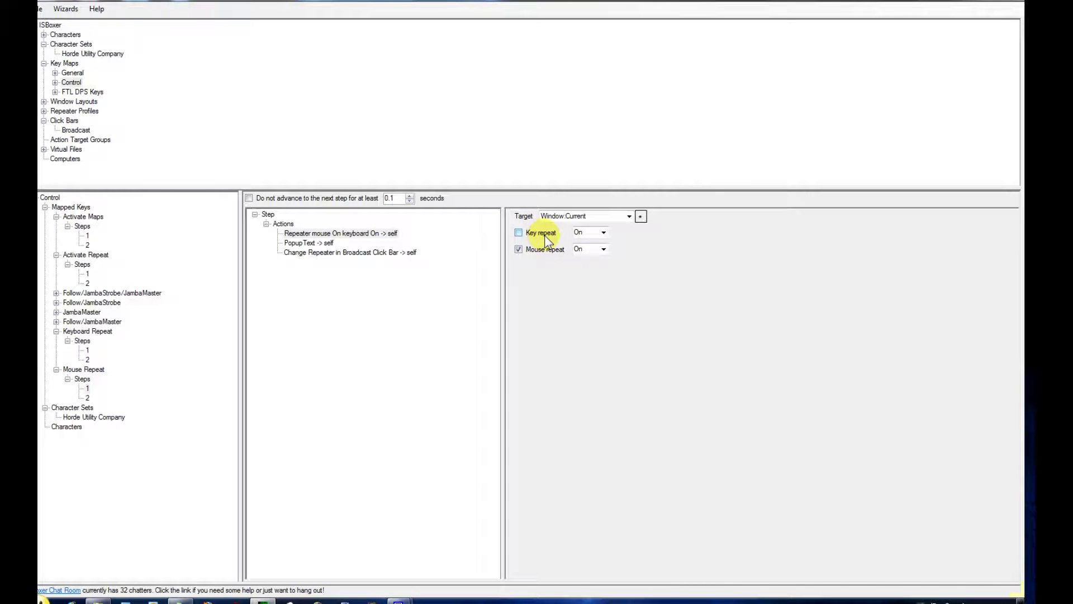
left_click(309, 242)
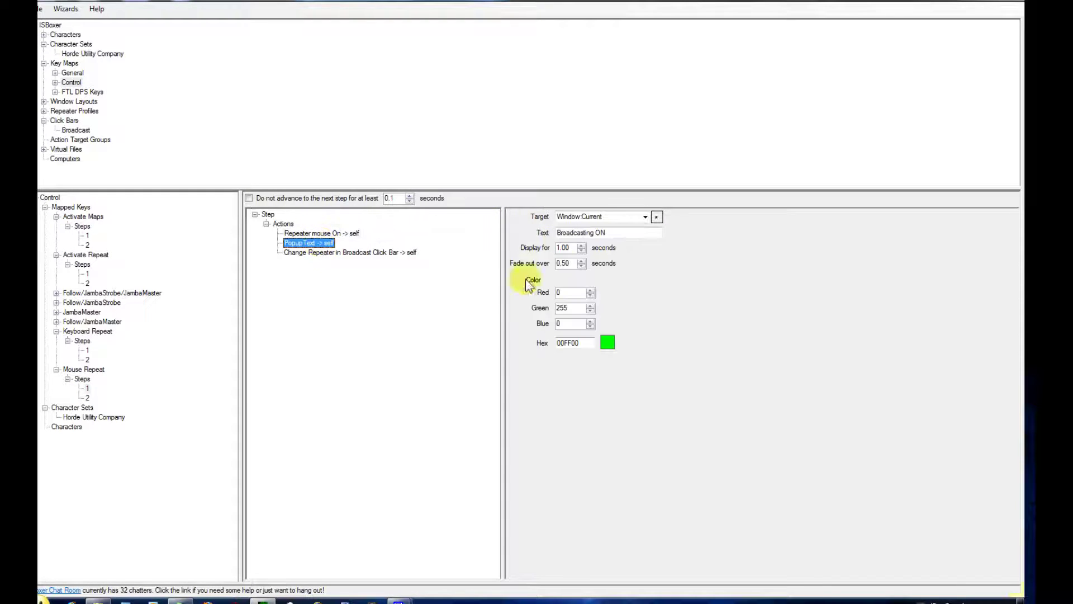
double_click(593, 234)
key("BackSpace")
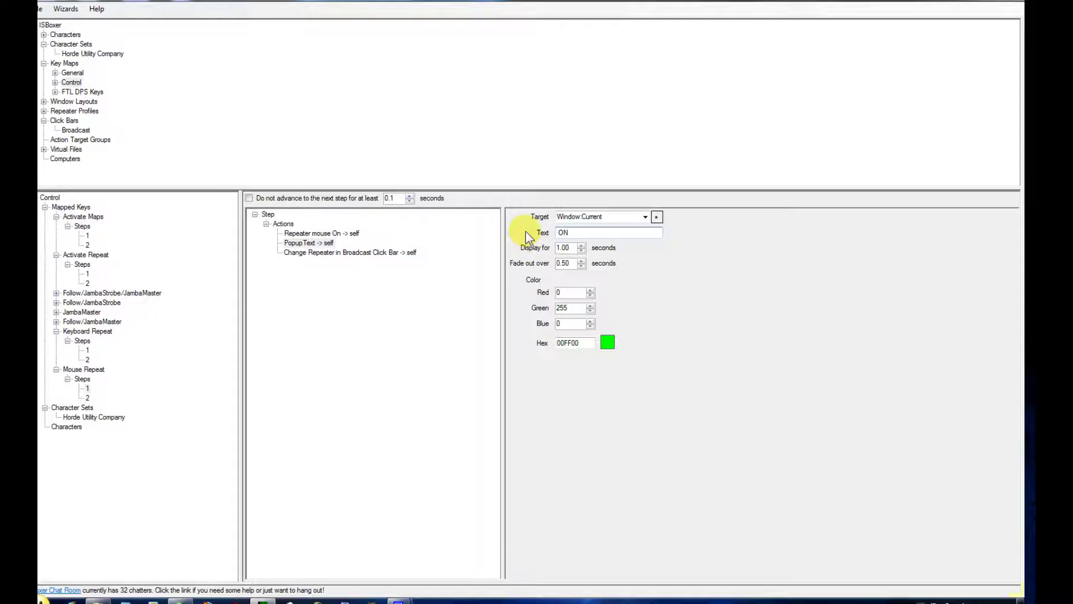
type("Mouse re")
key("BackSpace")
key("BackSpace")
type("Rea")
type("peating")
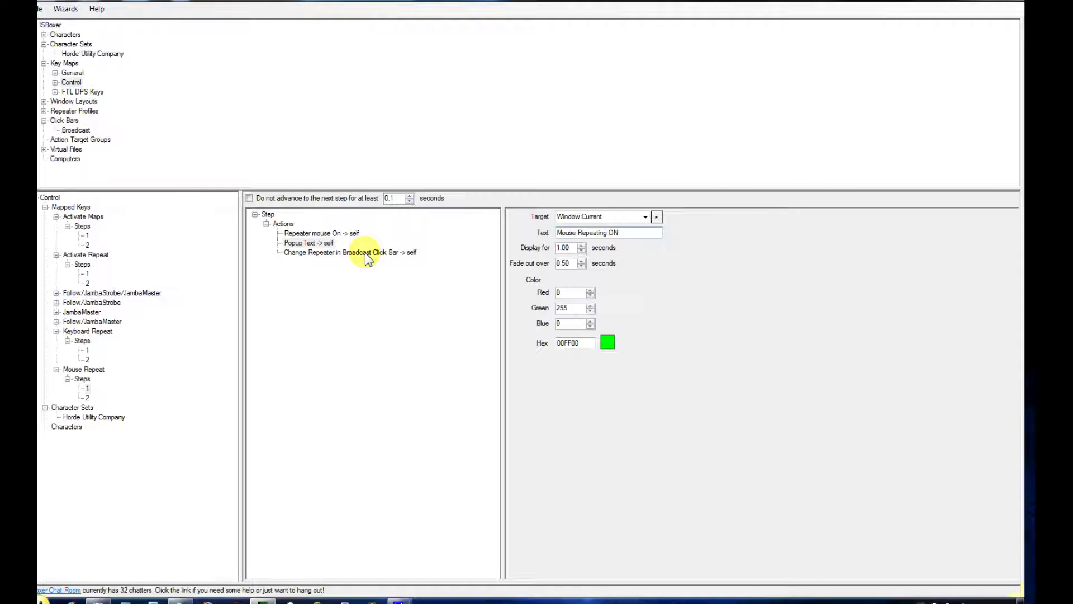
- In step 2 of Mouse Repeat, disable the key repeat option and set the popup text to "Mouse Repeating OFF"
left_click(88, 398)
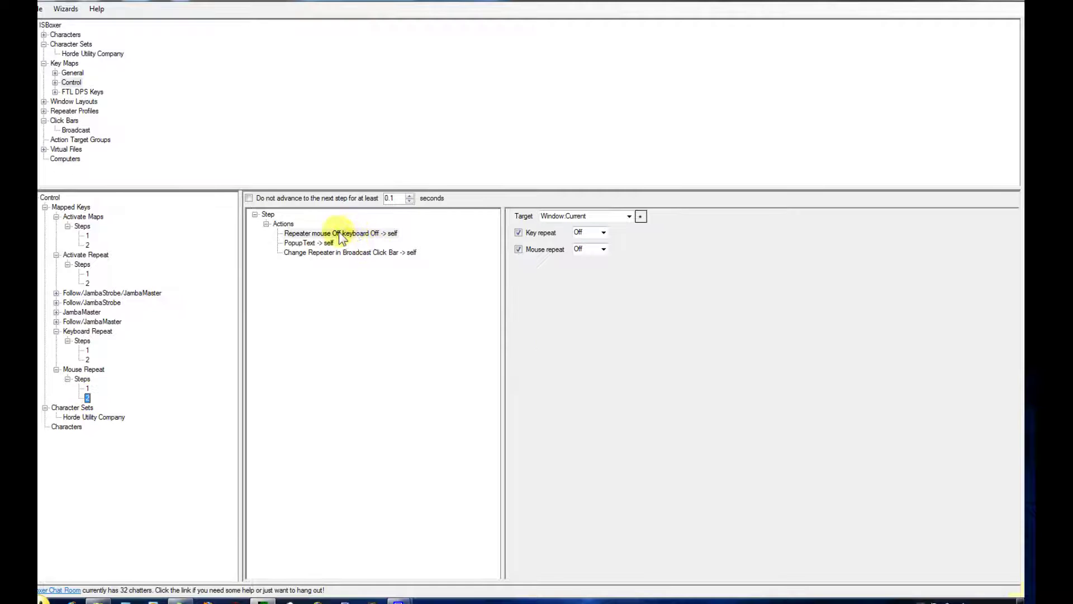
left_click(519, 232)
left_click(309, 242)
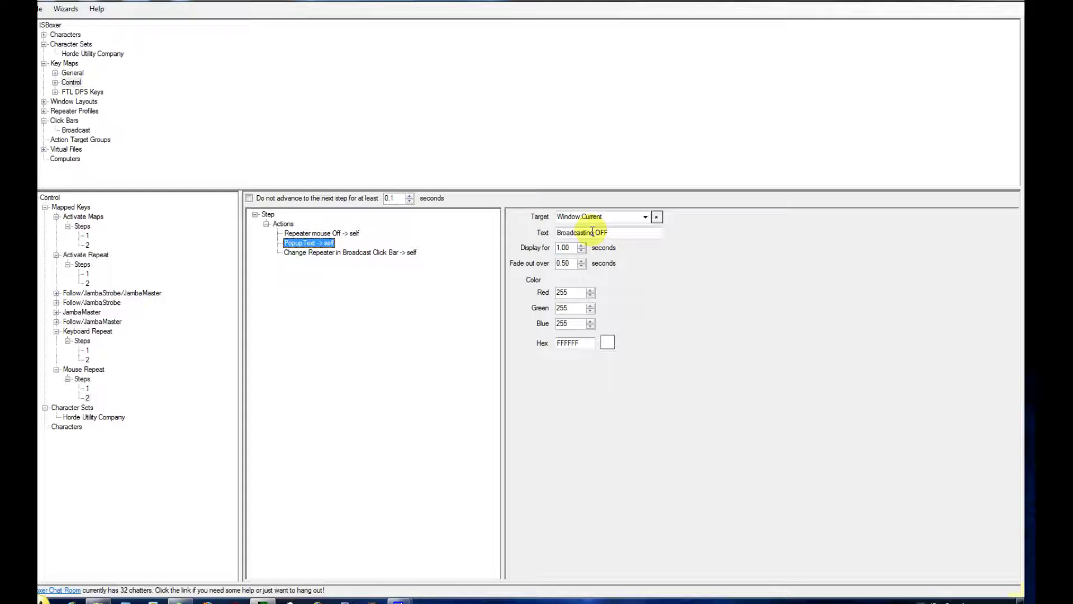
left_click_drag(592, 232, 519, 242)
key("BackSpace")
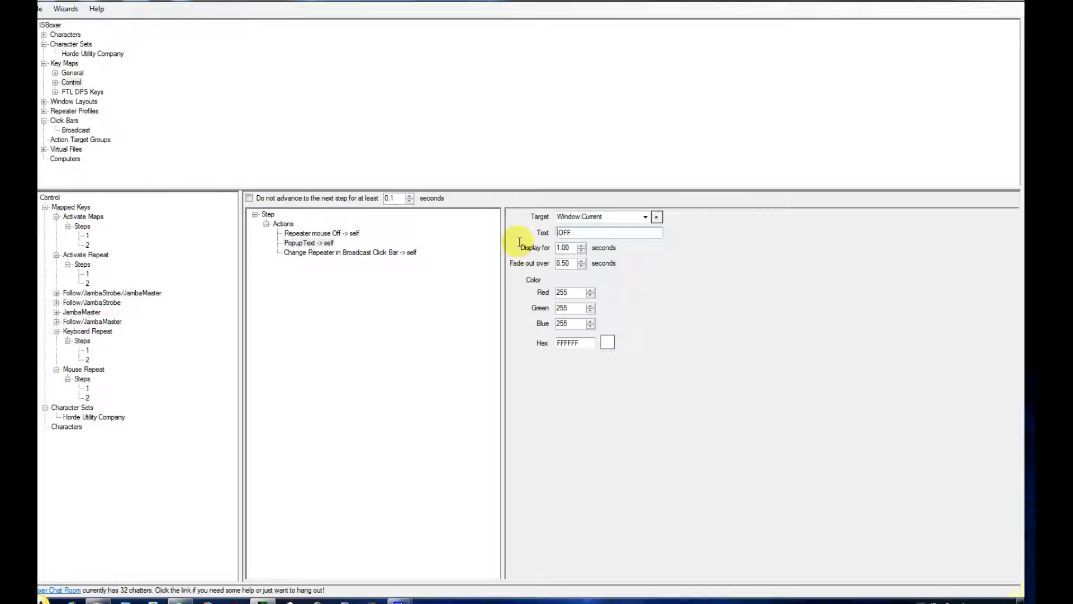
type("Mouse Repeating")
left_click(351, 234)
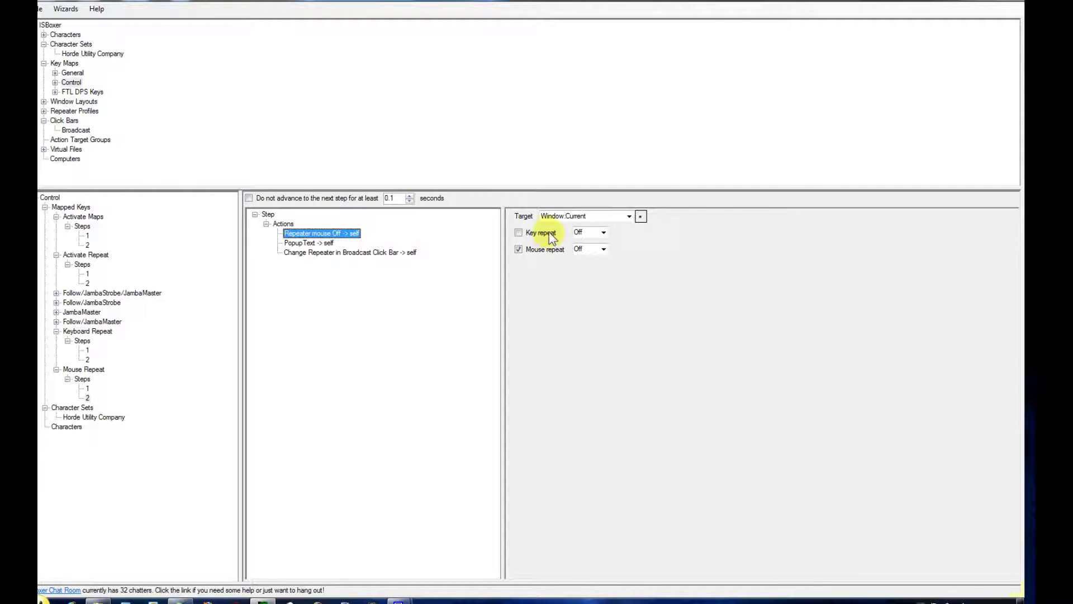
left_click(340, 253)
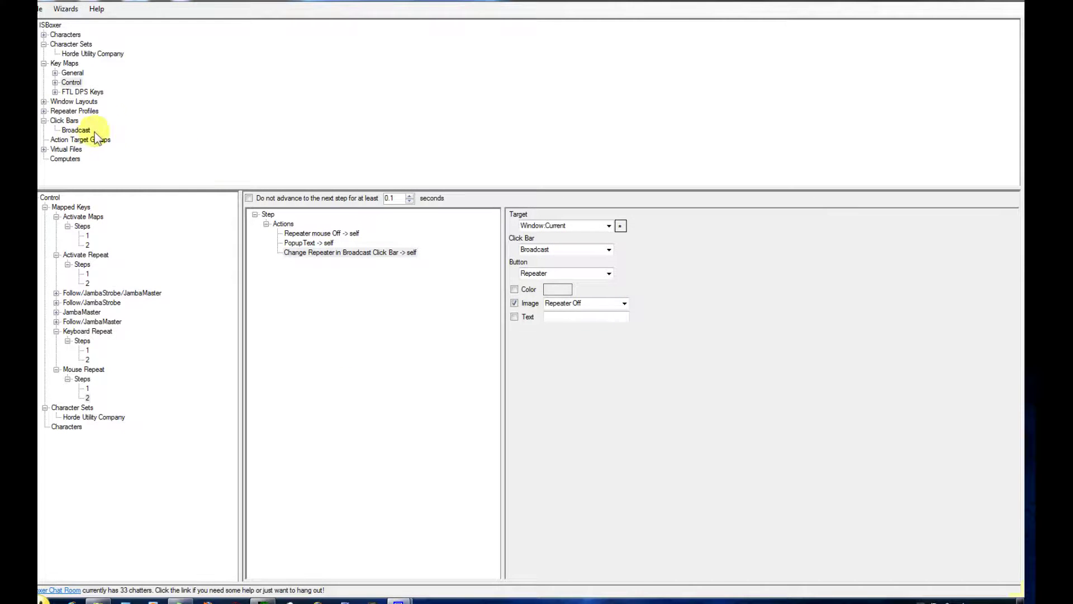
- Extend the Broadcast click bar's button grid to 1 x 3 and name the new button "Mouse"
left_click(77, 131)
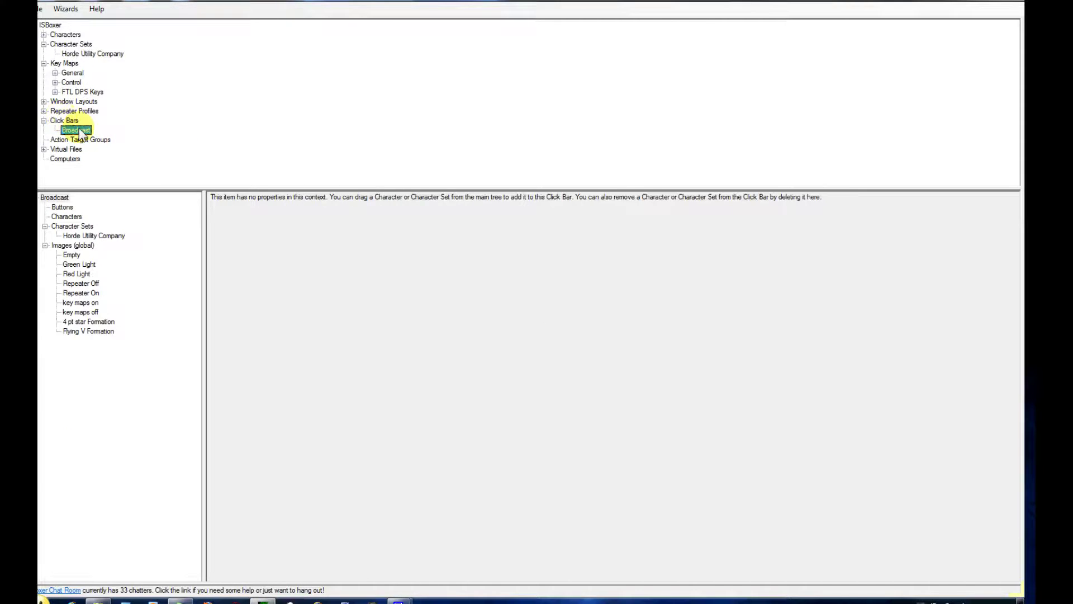
left_click(62, 207)
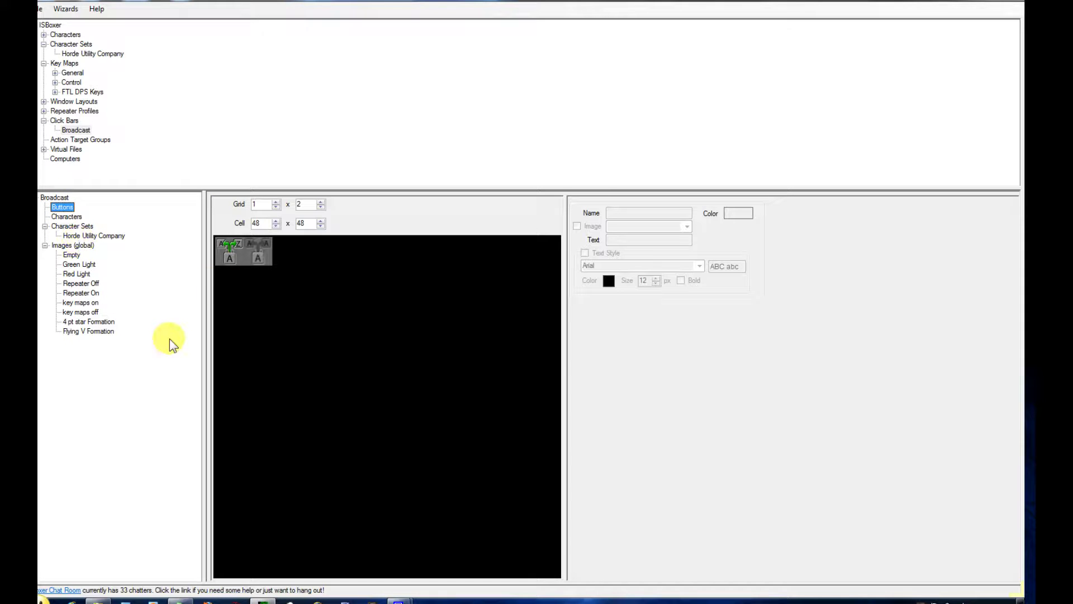
left_click(321, 202)
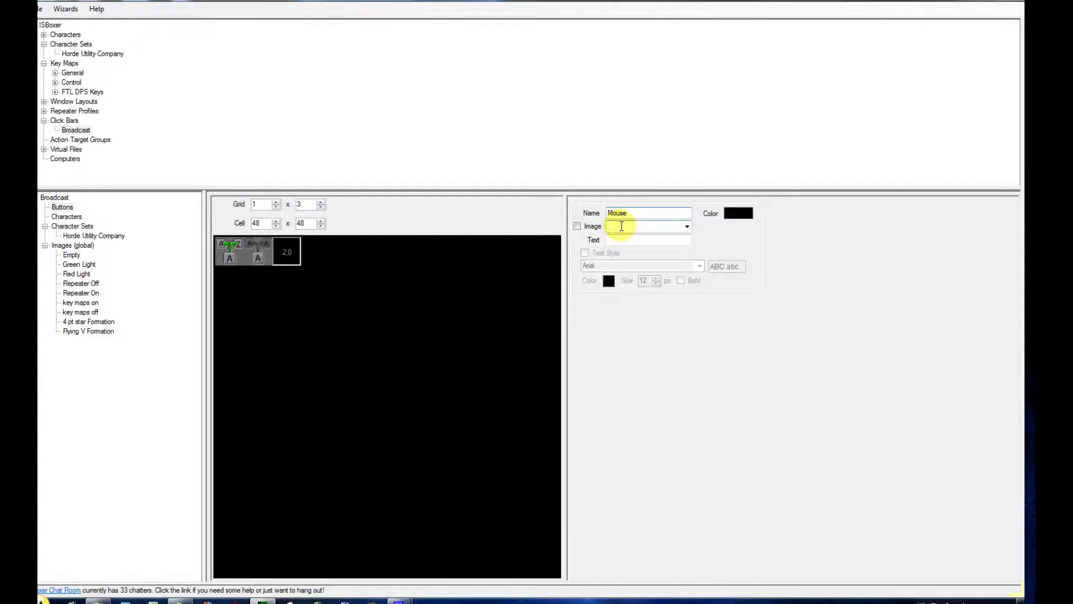
- Enable an image for the Mouse button and choose Red Light
left_click(621, 226)
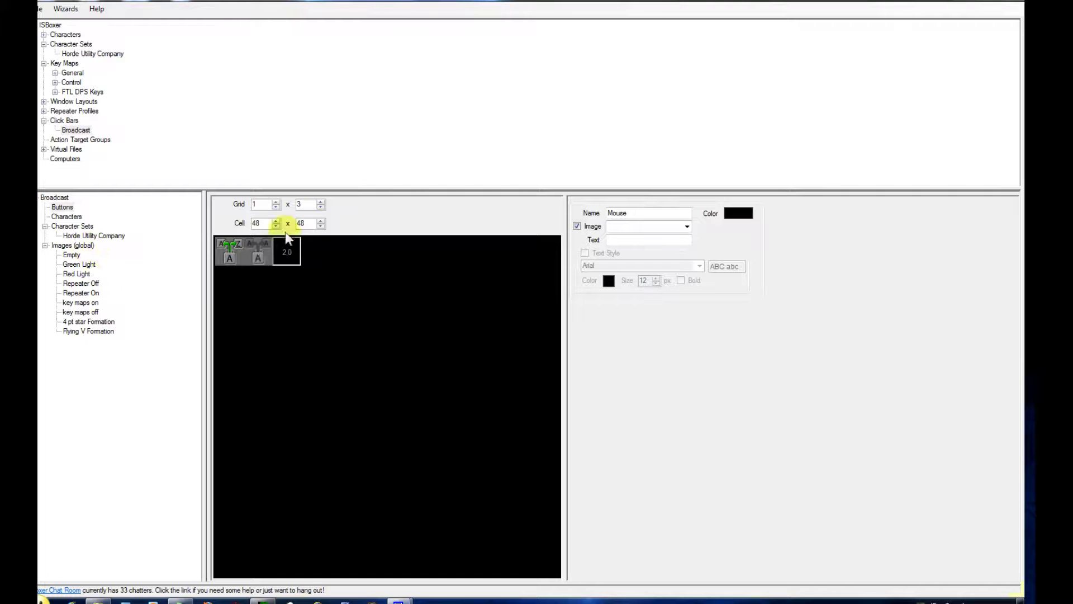
left_click(687, 227)
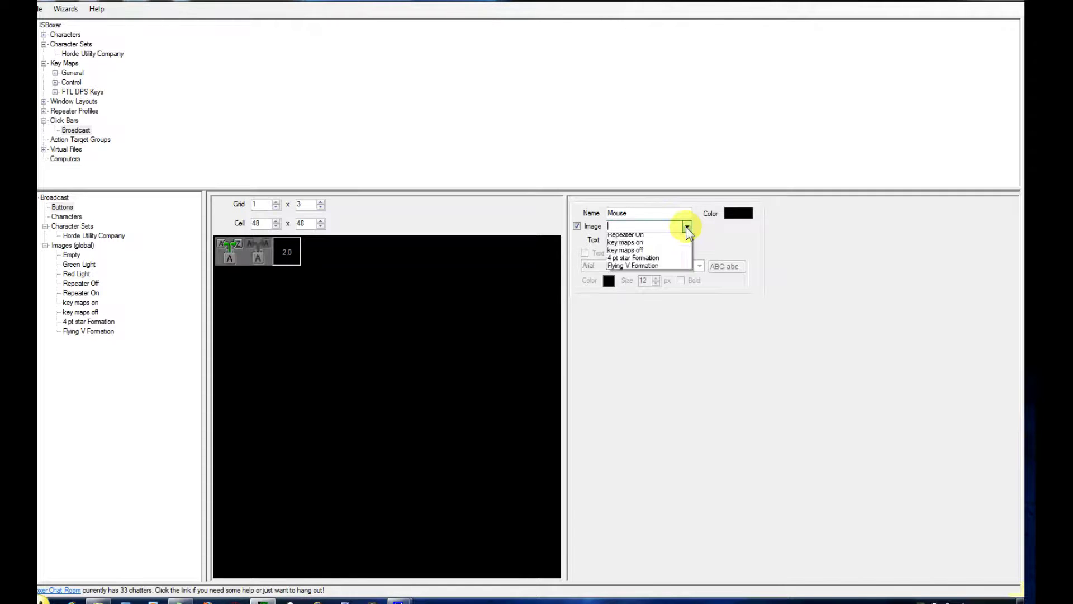
left_click(635, 261)
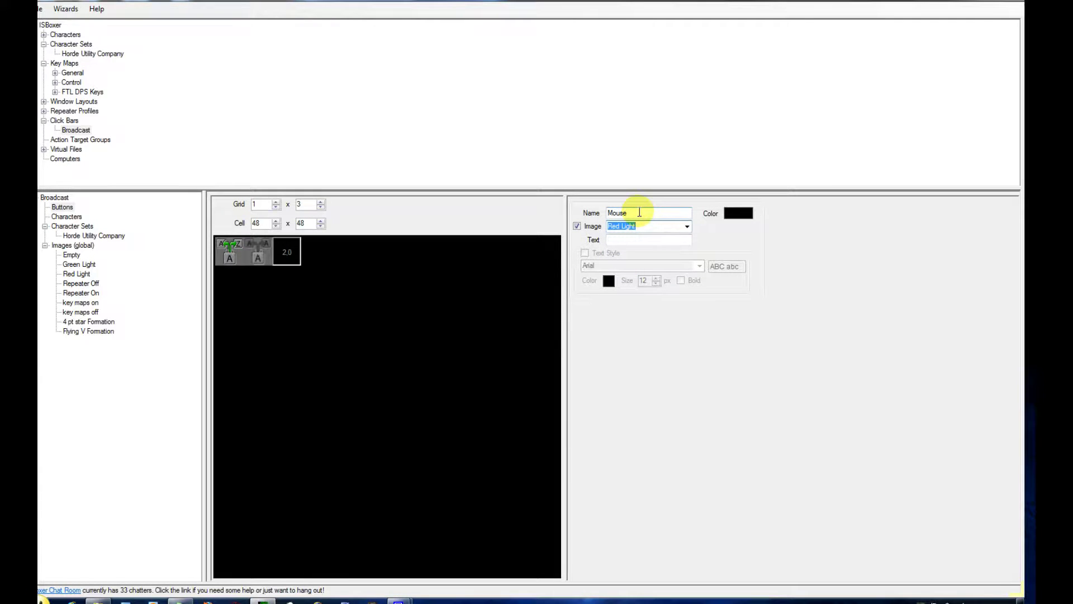
left_click(258, 248)
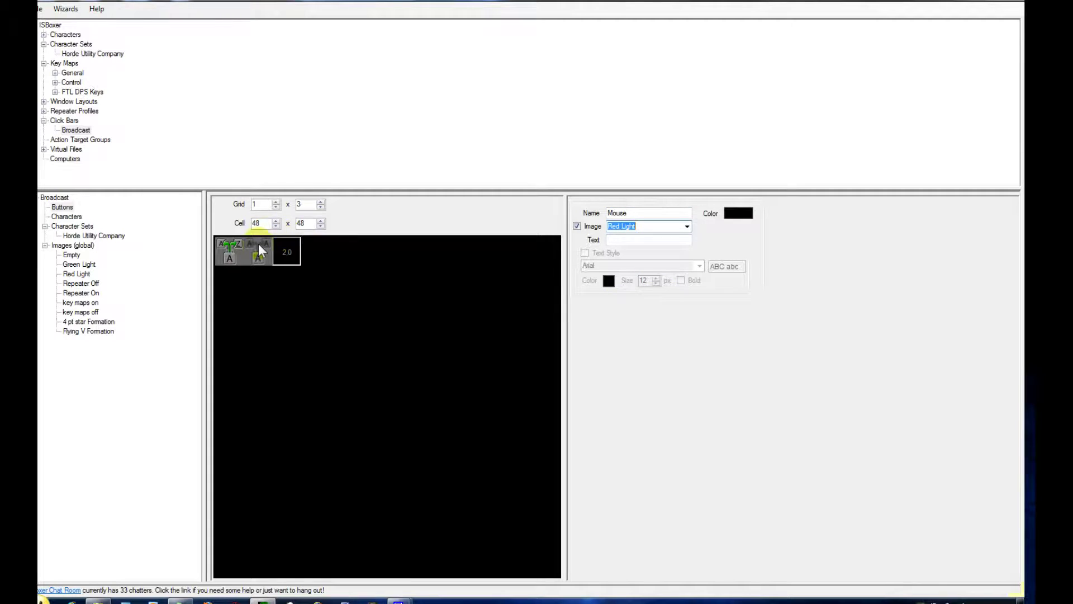
- Give the Mouse button a Left Click action that runs Mouse Repeat from the Control key map on Window:Current
left_click(288, 250)
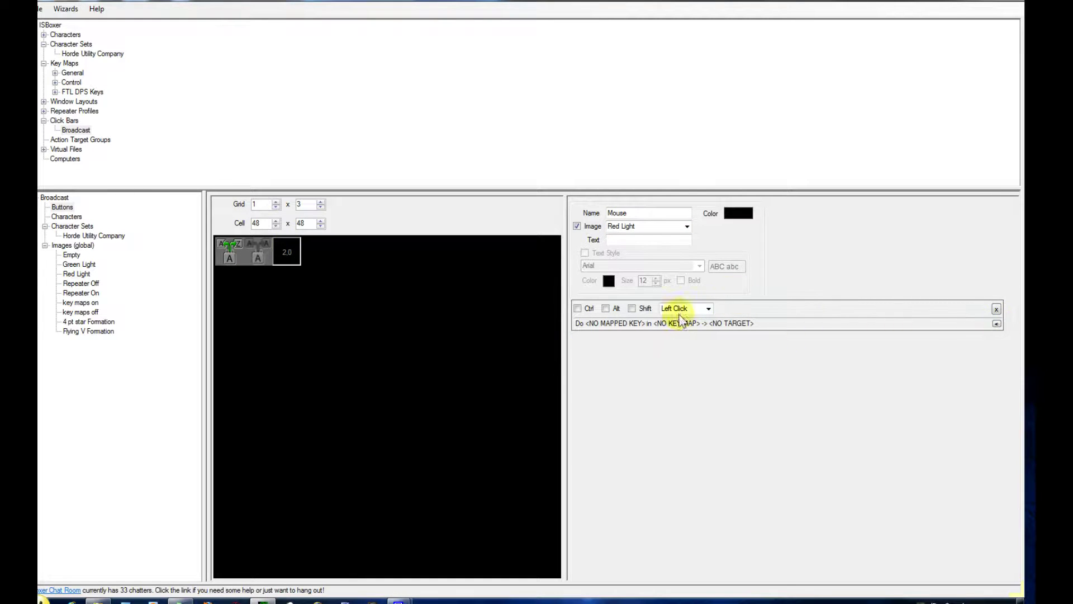
left_click(997, 324)
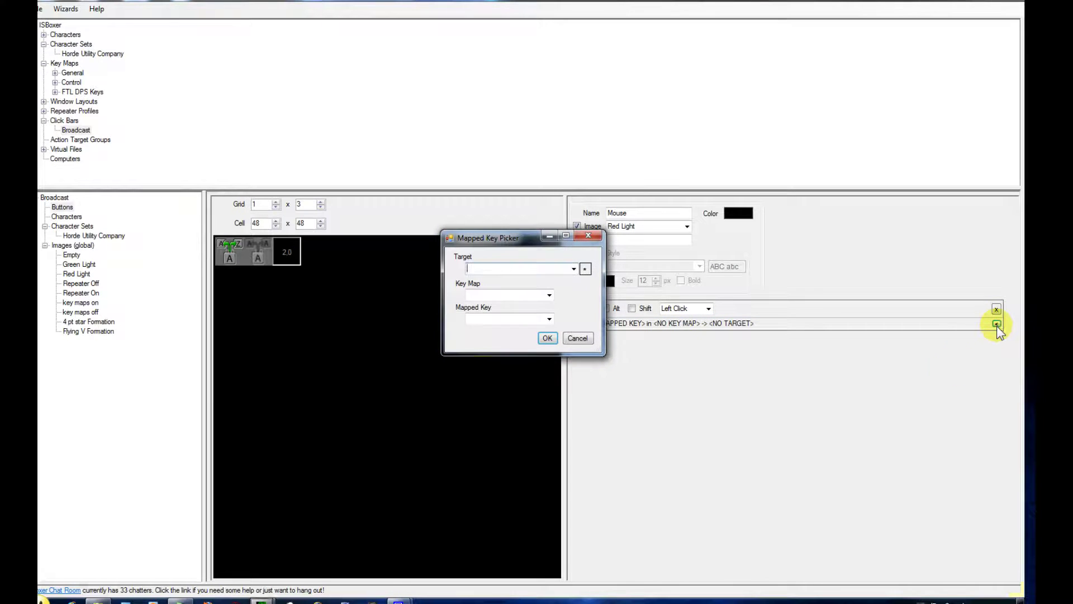
left_click(574, 269)
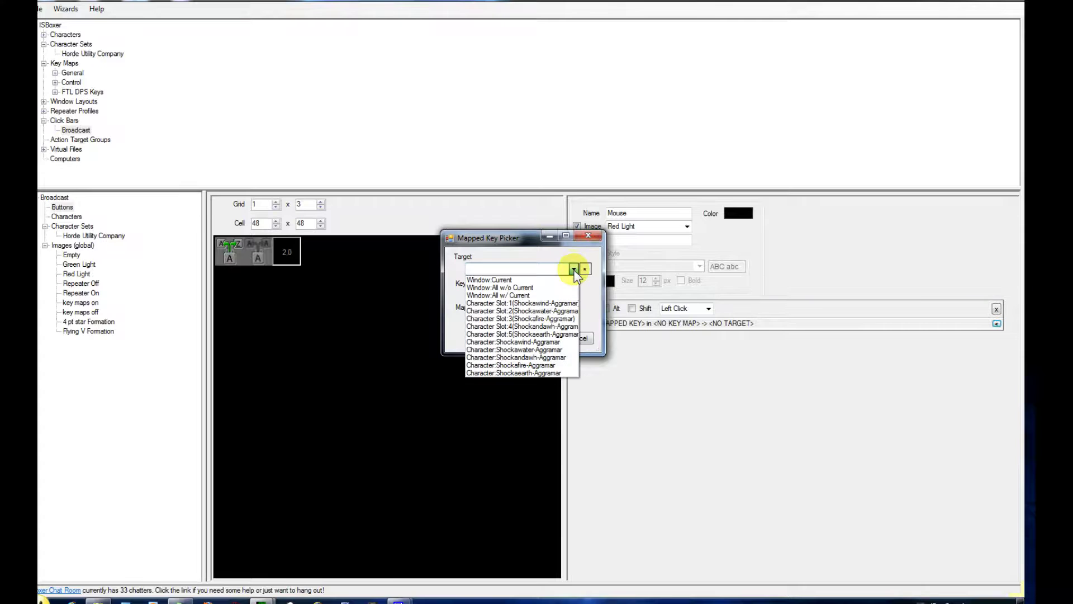
left_click(550, 279)
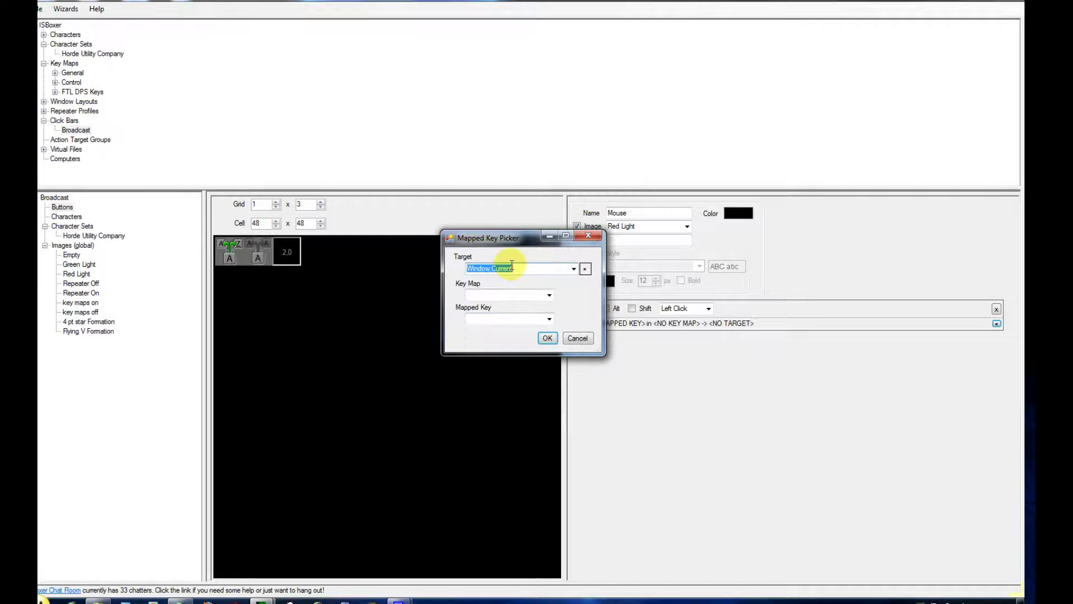
left_click(550, 296)
left_click(537, 321)
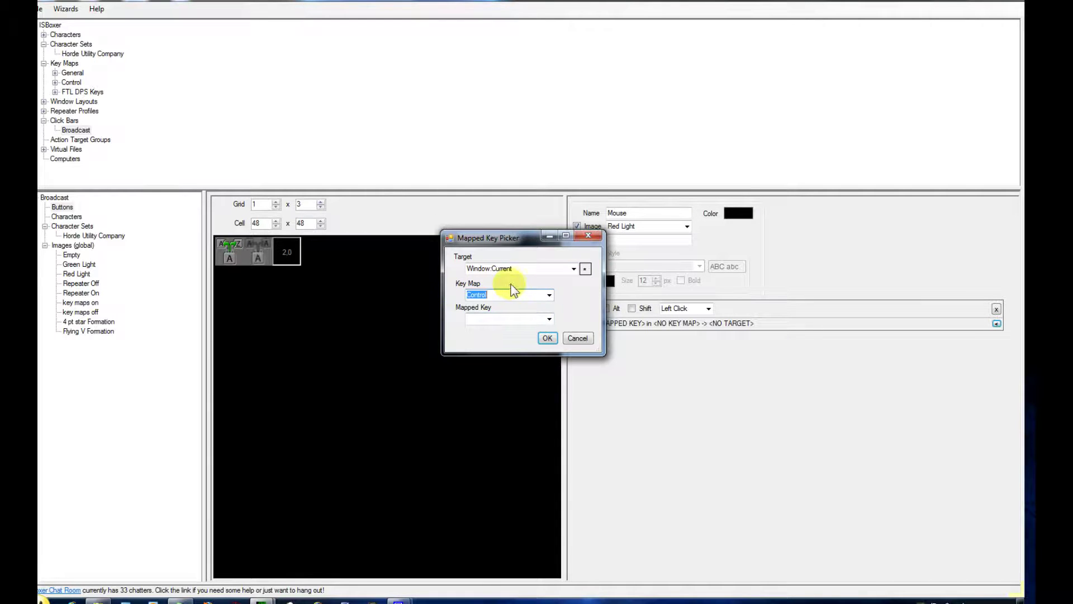
left_click(549, 318)
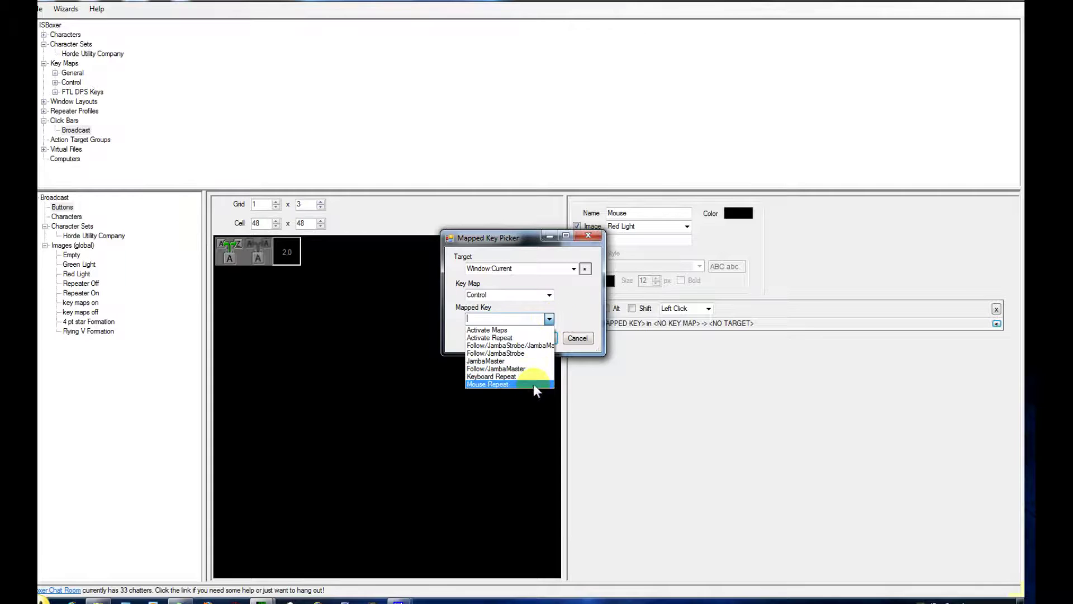
left_click(533, 383)
left_click(548, 338)
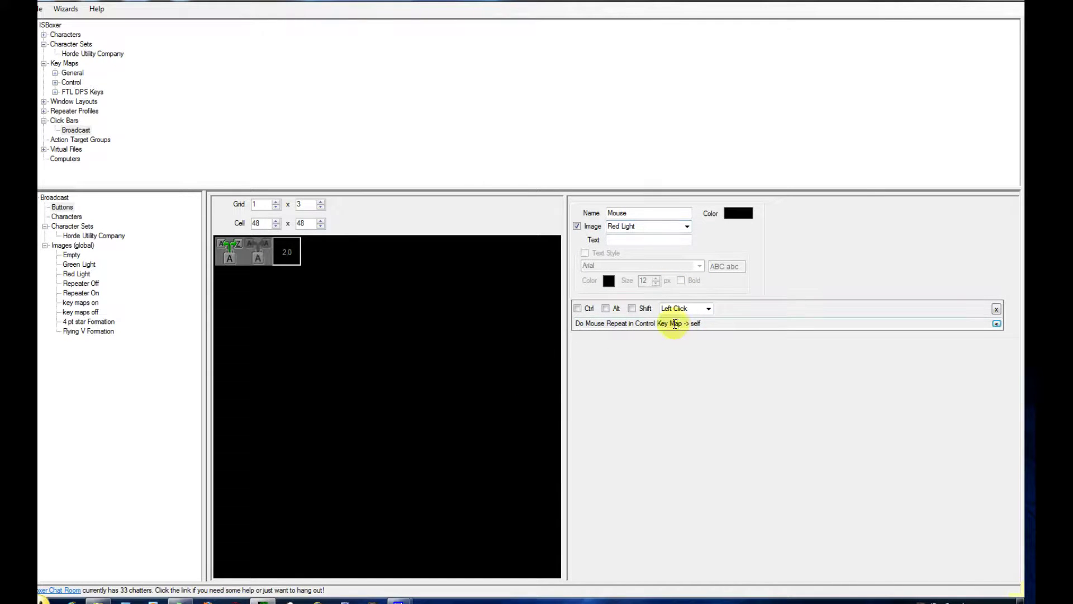
- Rename the Repeater button to "Keyboard" and make its Left Click action run the Keyboard Repeat mapped key
left_click(260, 245)
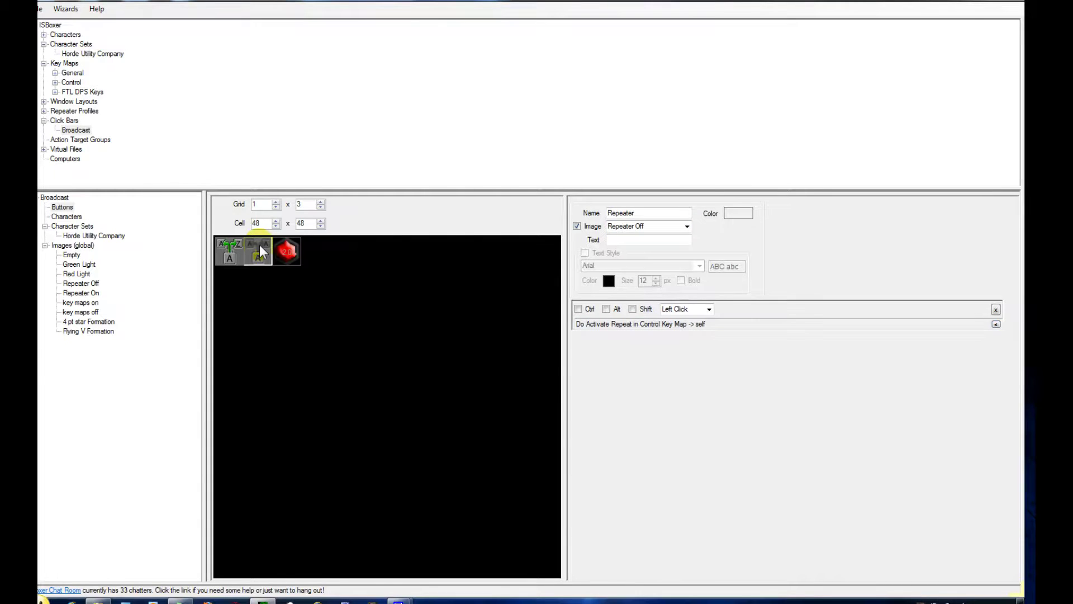
left_click_drag(635, 211, 588, 219)
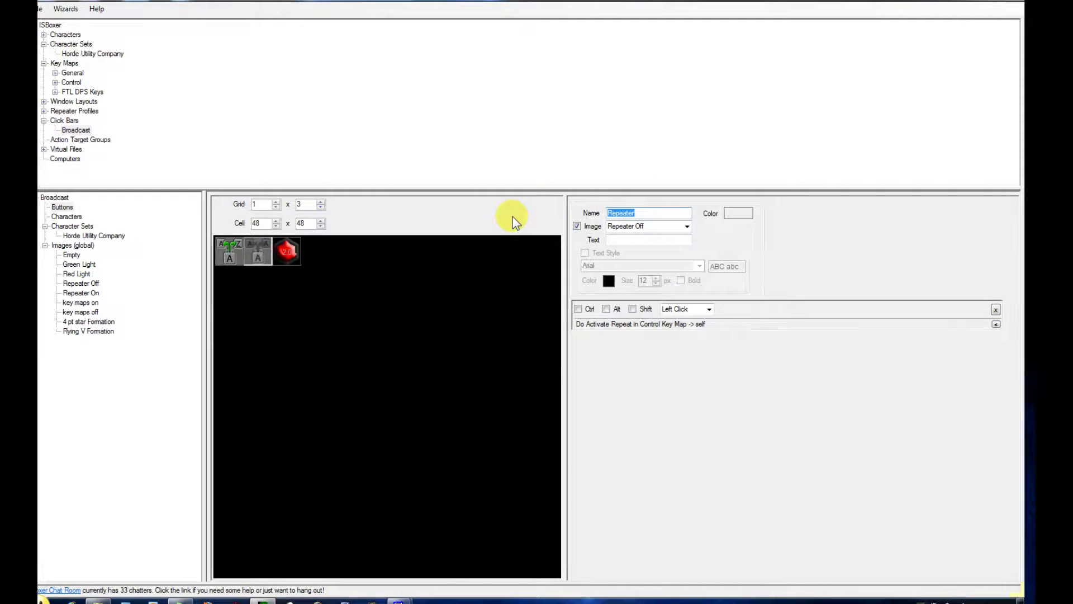
type("Keyboard")
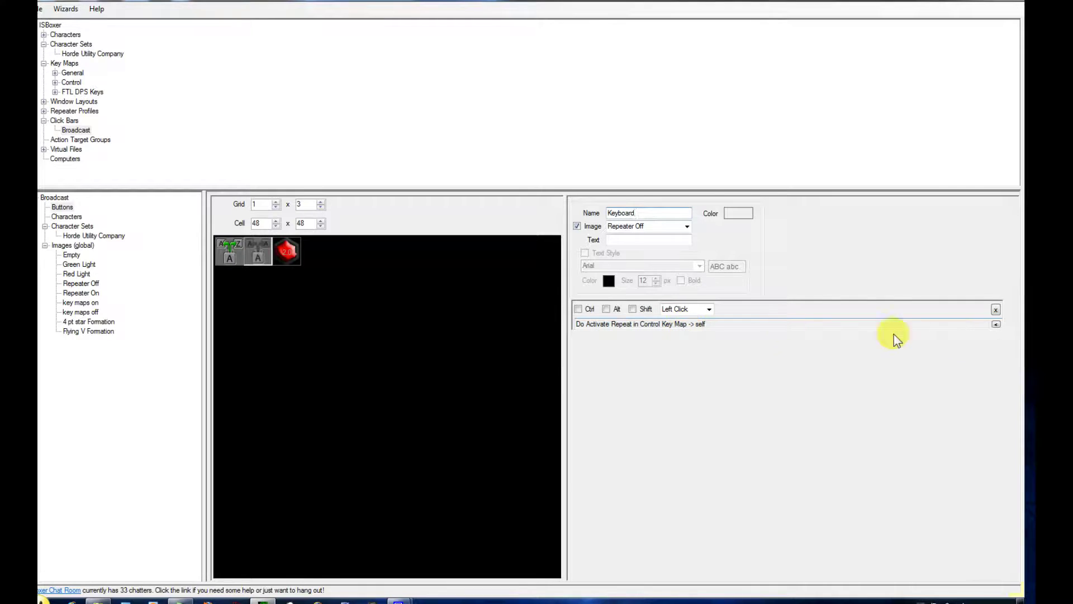
left_click(996, 324)
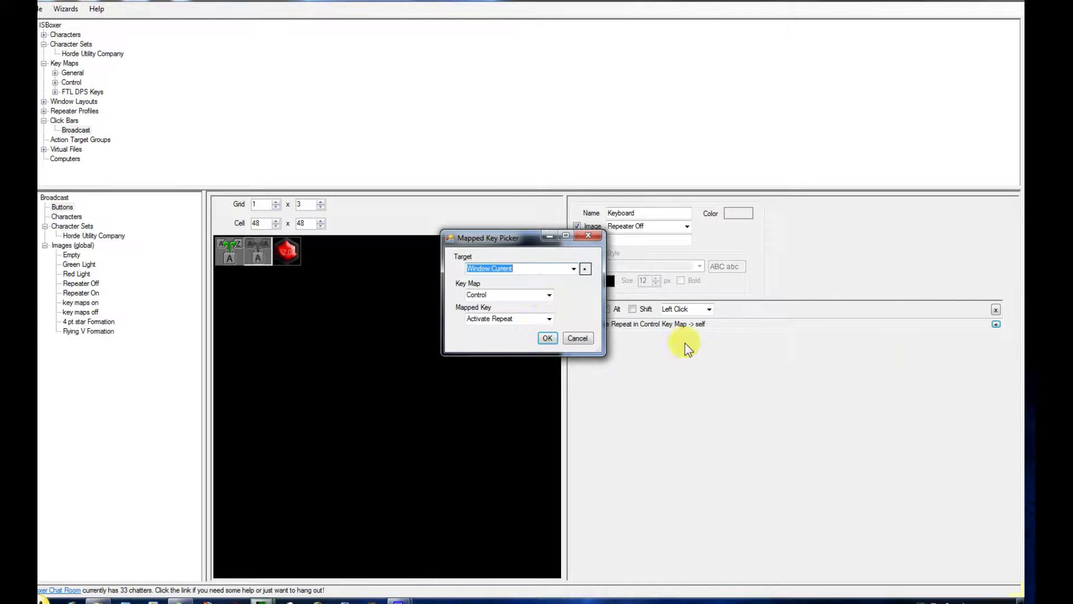
left_click(549, 319)
left_click(492, 376)
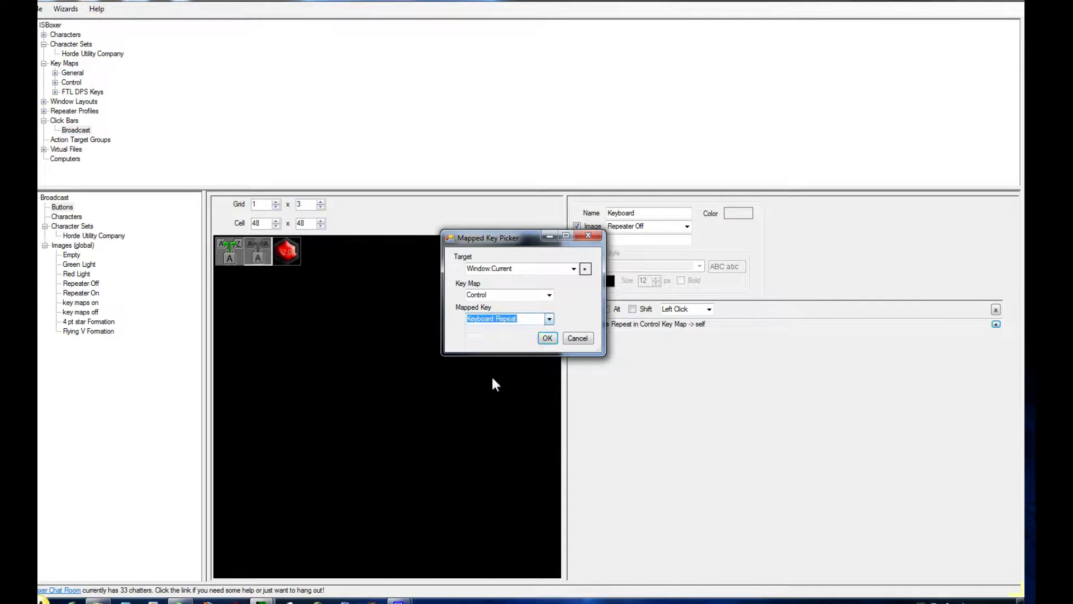
left_click(547, 338)
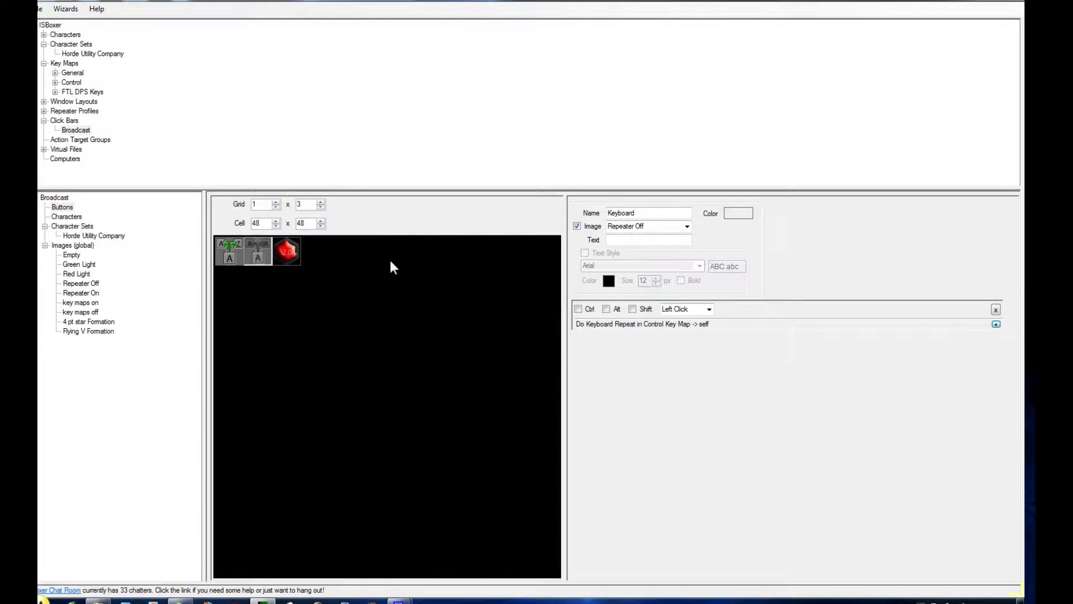
- Check the click bar button and image used by the change actions in both steps of Keyboard Repeat
left_click(67, 82)
left_click(70, 271)
left_click(56, 274)
left_click(87, 293)
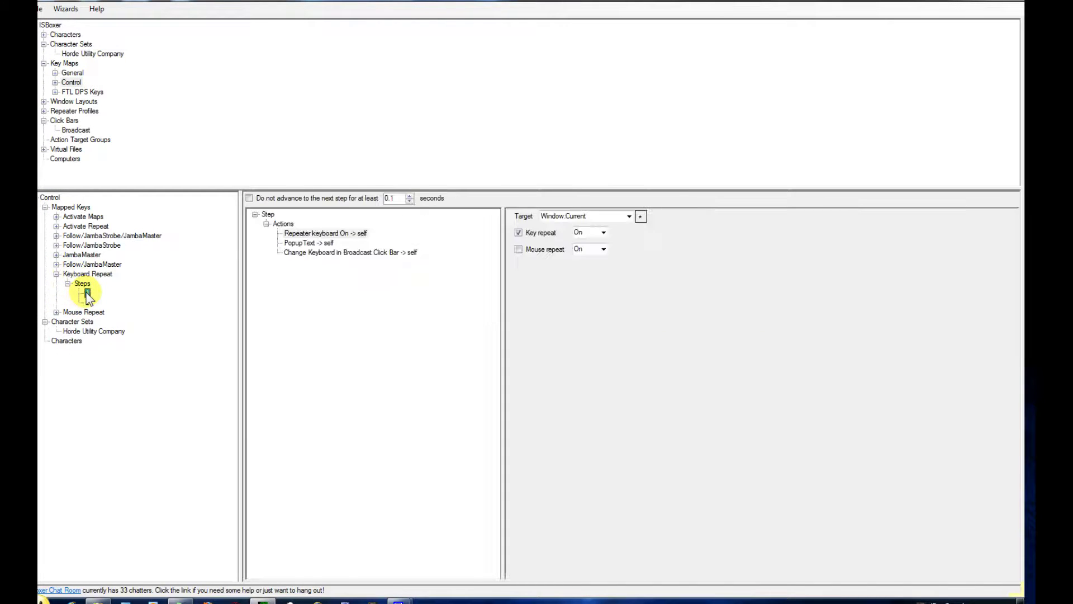
left_click(364, 254)
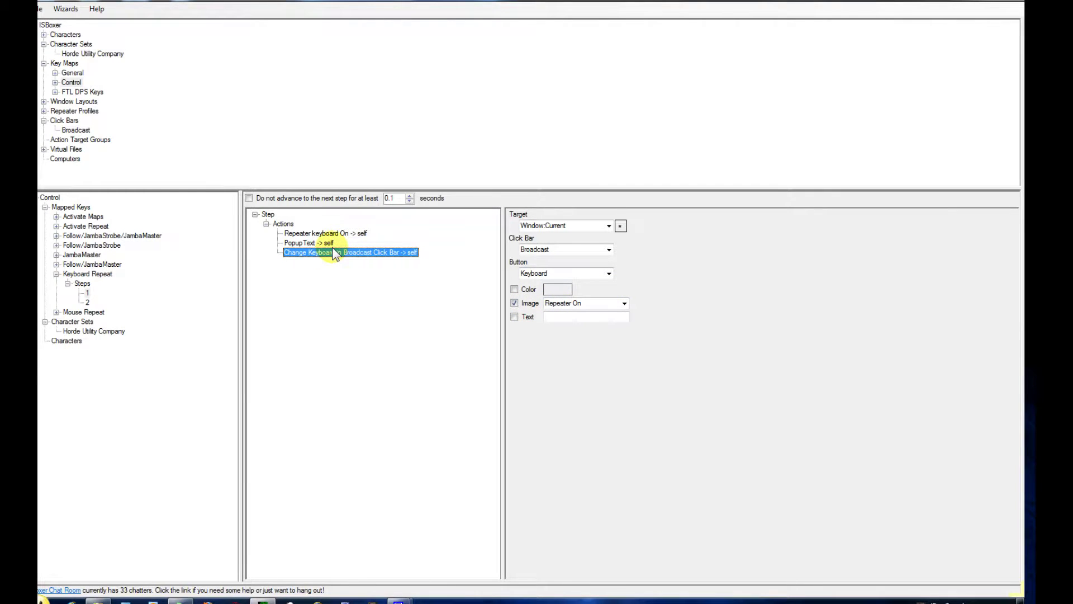
left_click(88, 303)
left_click(394, 252)
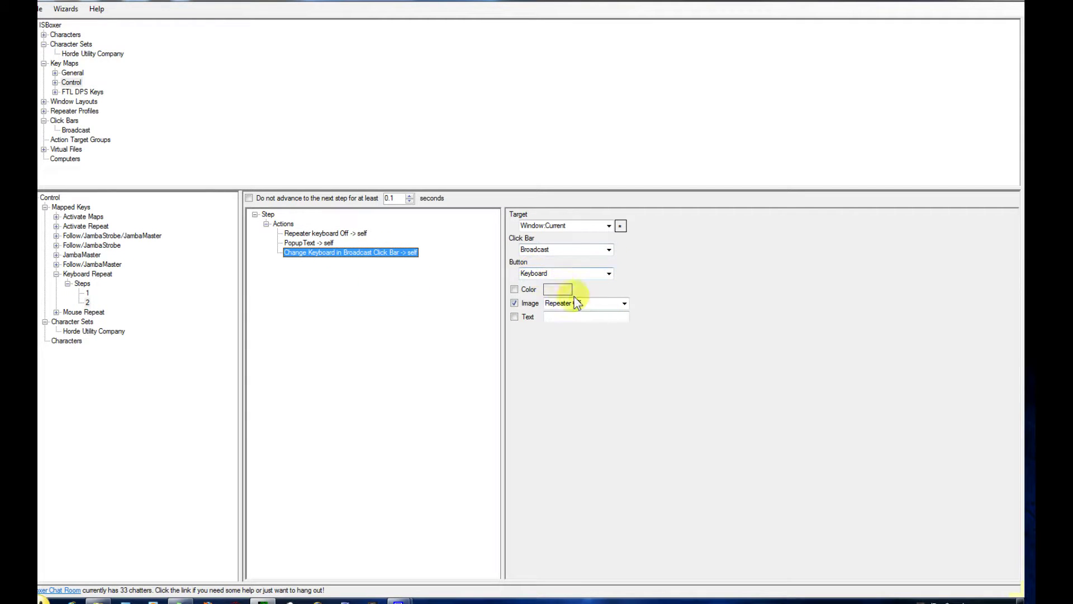
- In step 1 of Mouse Repeat, set the click bar change action to target the Mouse button
left_click(56, 312)
left_click(88, 332)
left_click(390, 254)
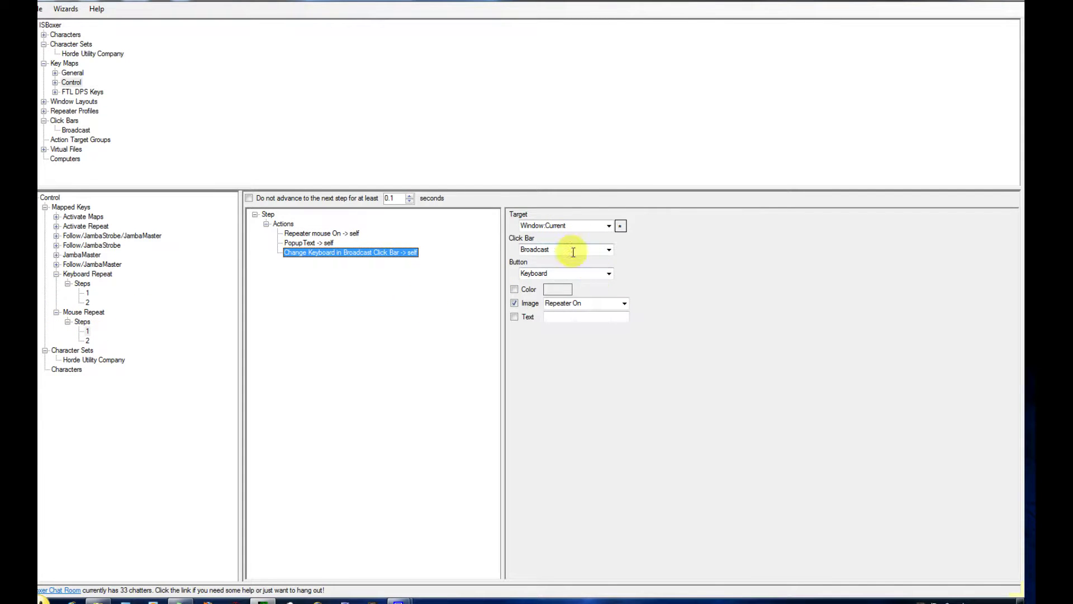
left_click(608, 273)
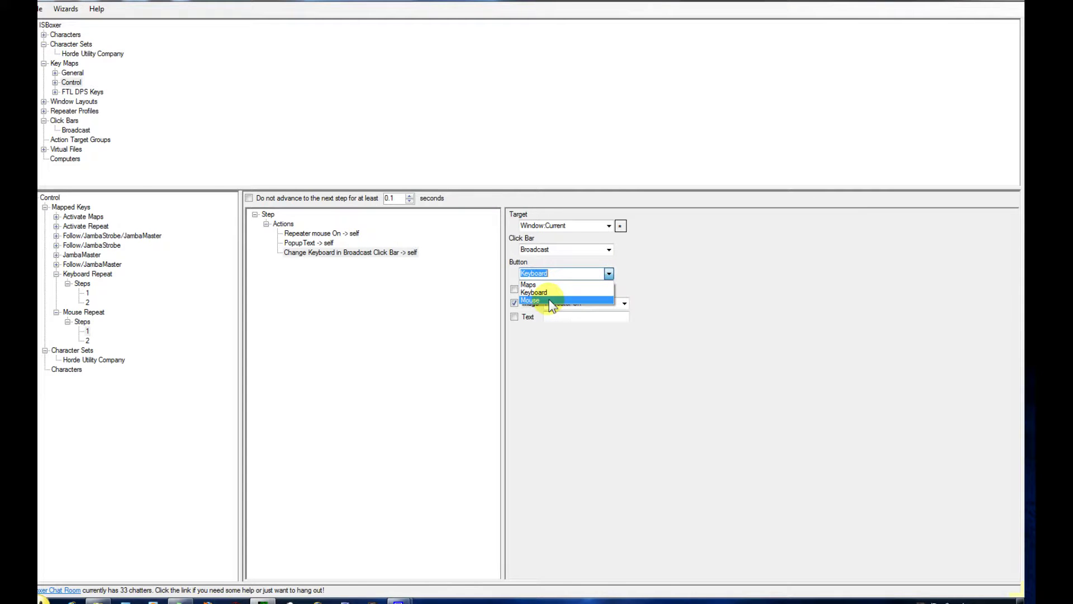
left_click(549, 300)
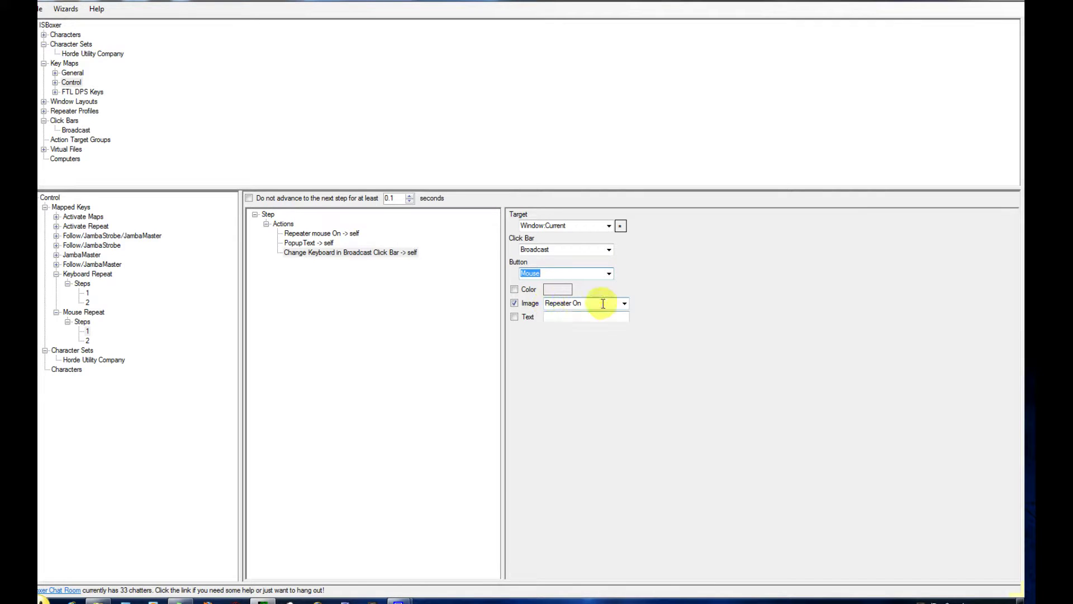
- In step 2 of Mouse Repeat, set the click bar change action to target the Mouse button
left_click(88, 341)
left_click(389, 253)
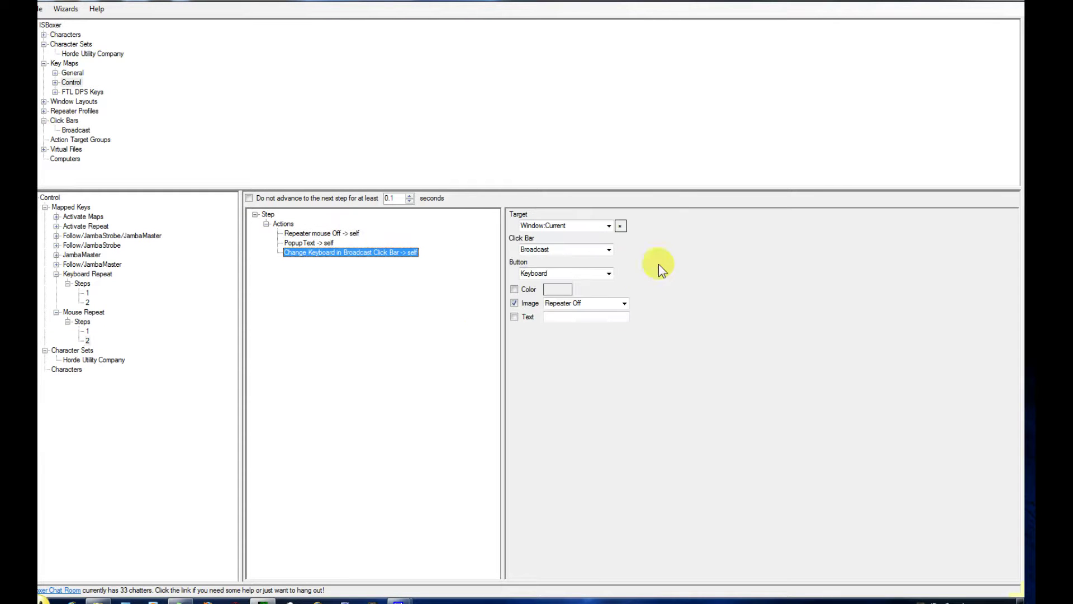
left_click(611, 273)
left_click(592, 296)
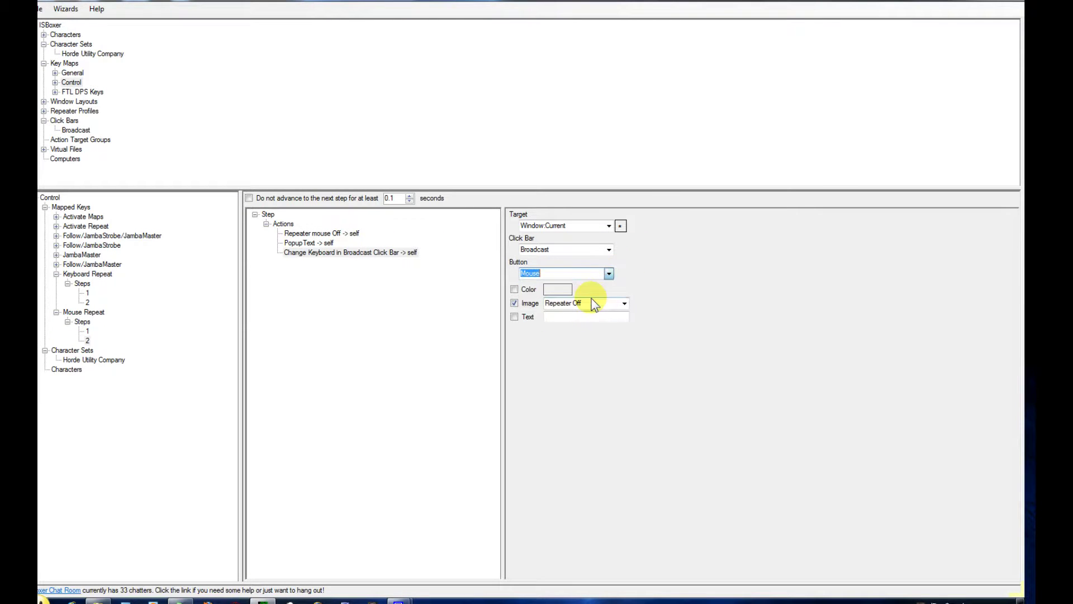
- Assign G1 as the hotkey of the Keyboard Repeat mapped key
left_click(88, 273)
left_click(442, 202)
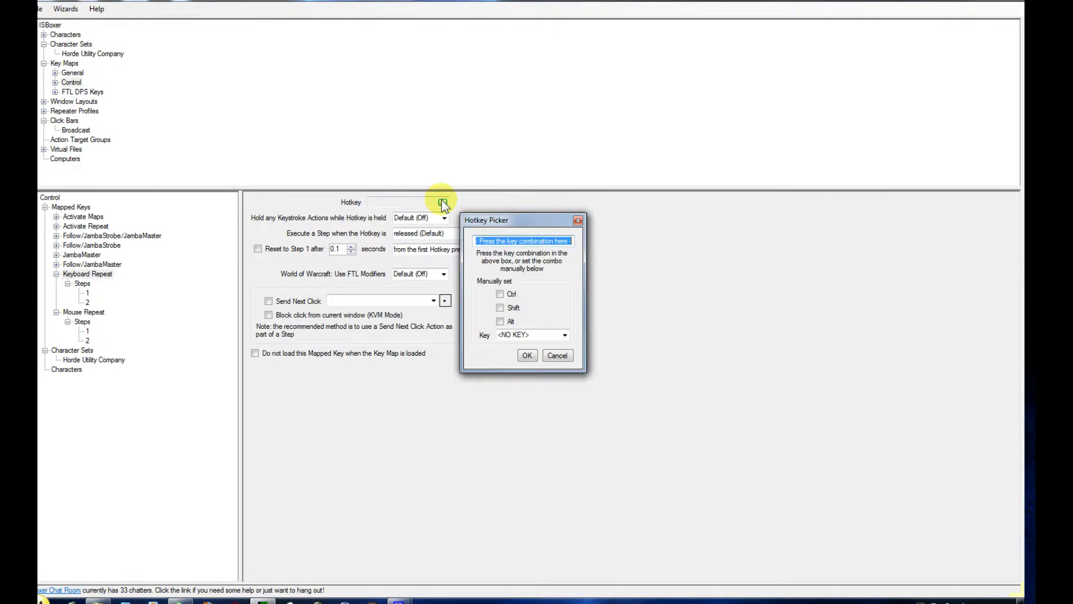
left_click(565, 335)
left_click_drag(566, 358, 571, 448)
left_click(523, 428)
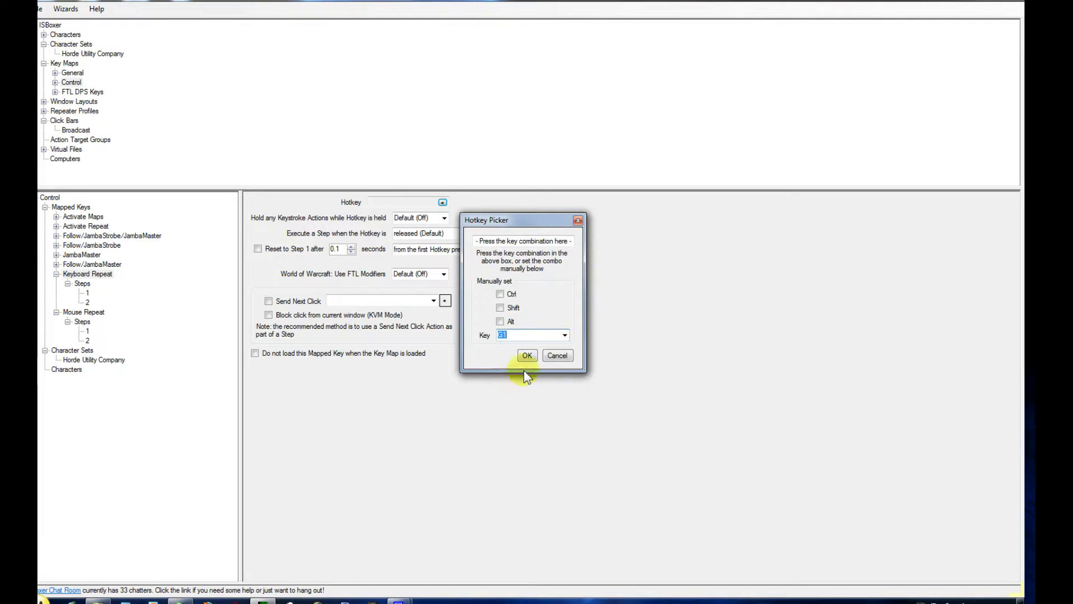
left_click(526, 356)
- Assign G2 as the hotkey of the Mouse Repeat mapped key
left_click(84, 312)
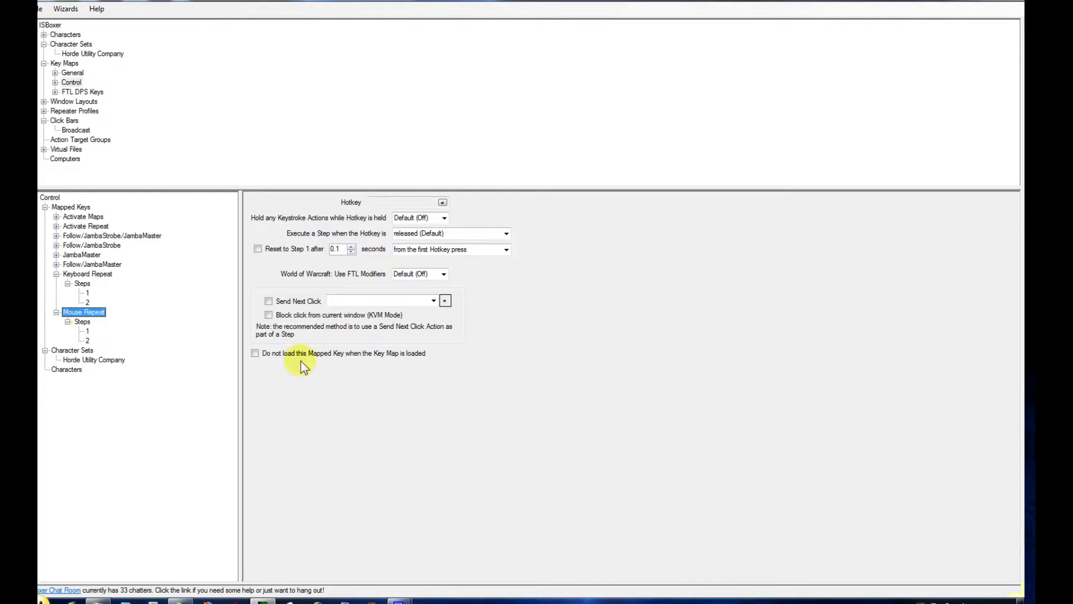
left_click(442, 202)
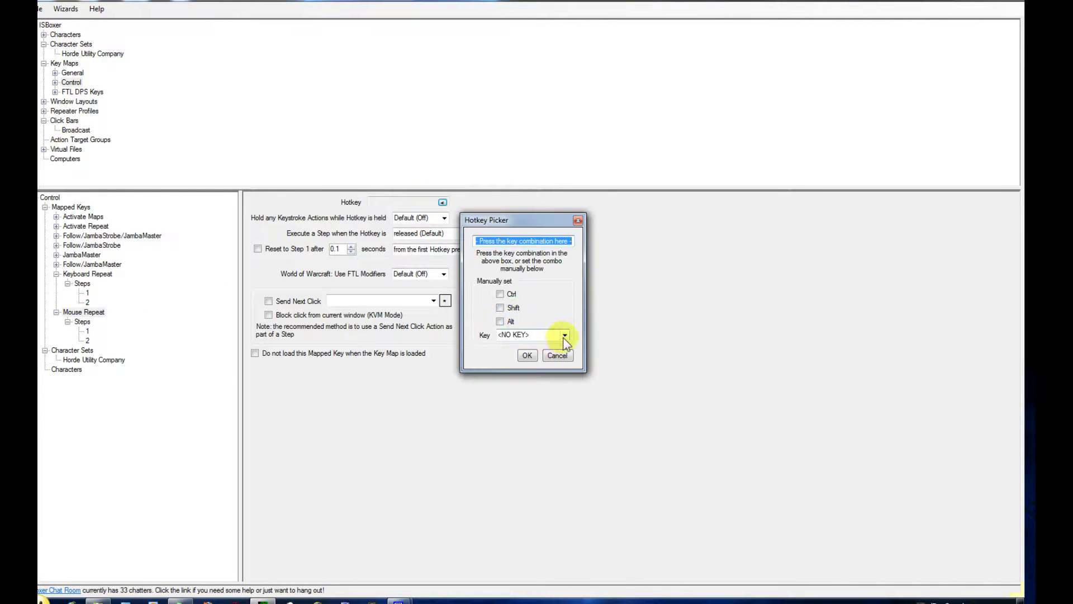
left_click(565, 334)
left_click_drag(565, 421, 565, 451)
left_click(520, 455)
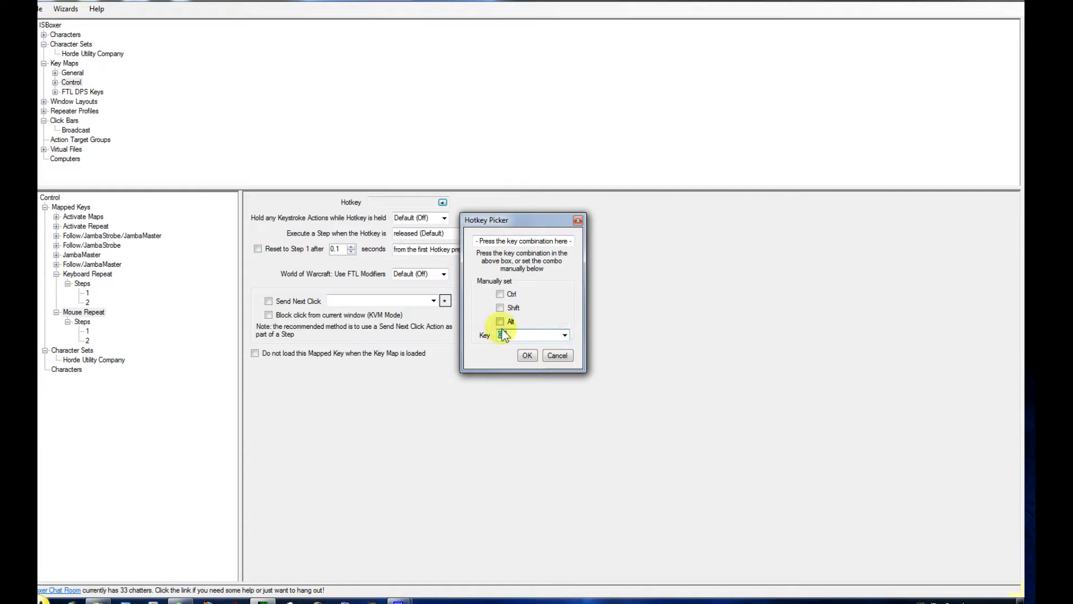
left_click(523, 357)
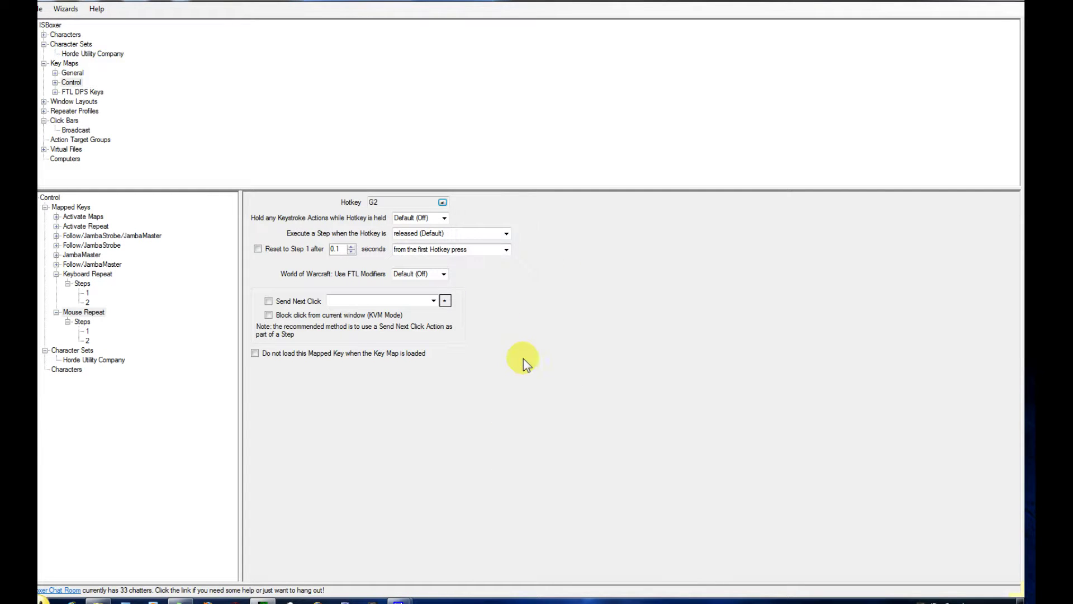
- Save the toolkit profile with the new hotkeys and export everything to Inner Space
left_click(40, 11)
left_click(59, 51)
left_click(43, 10)
left_click(67, 82)
left_click(570, 342)
- In step 1 of Mouse Repeat, set the click bar change action's image to Green Light
left_click(87, 330)
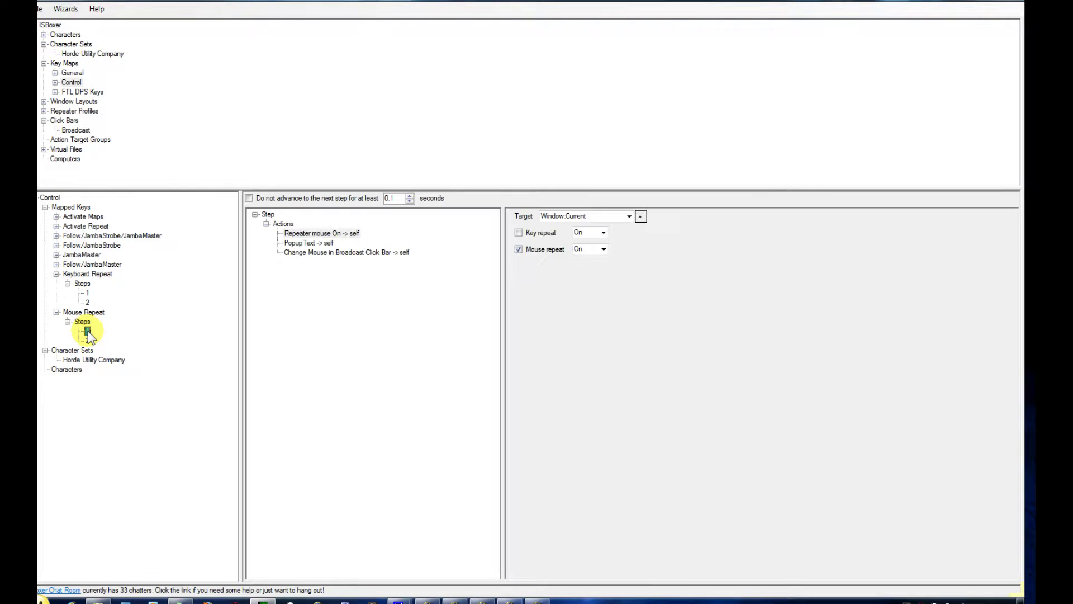
left_click(355, 253)
left_click(623, 304)
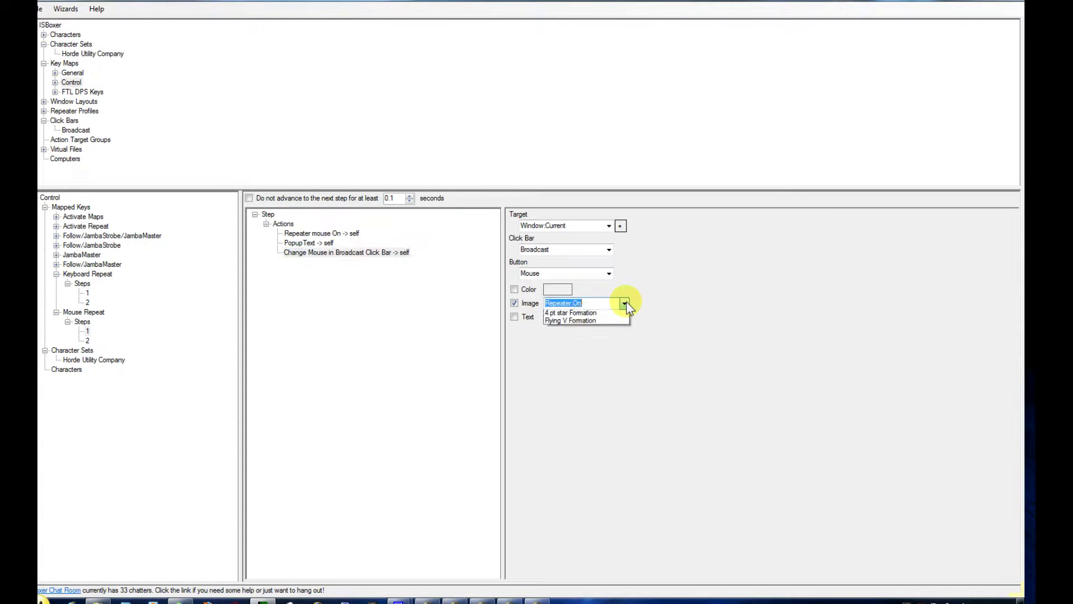
left_click(592, 330)
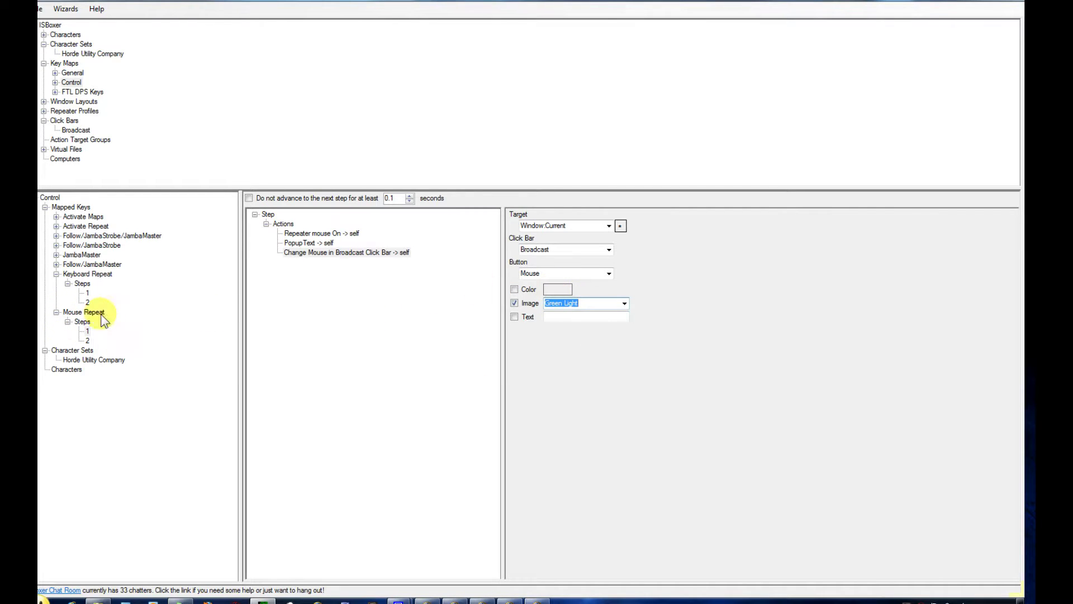
- In step 2 of Mouse Repeat, set the click bar change action's image to Red Light
left_click(87, 340)
left_click(388, 251)
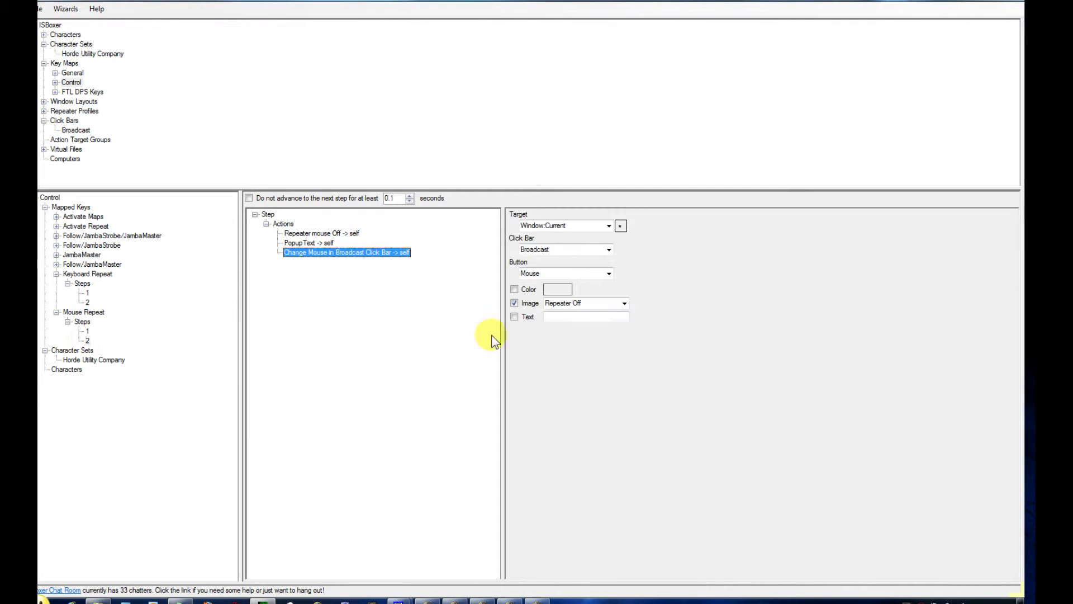
left_click(625, 303)
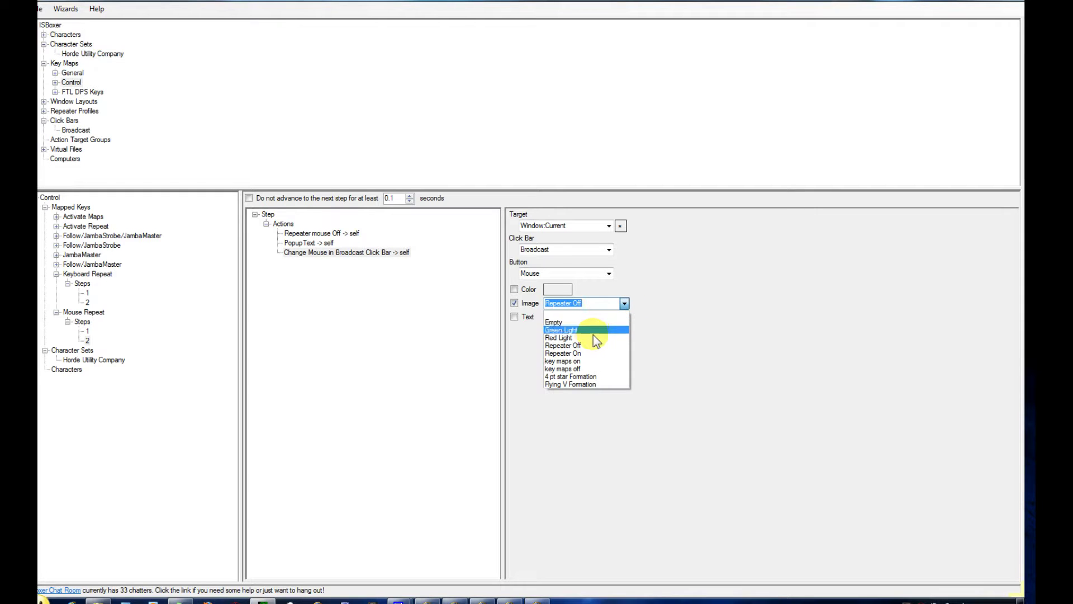
left_click(592, 334)
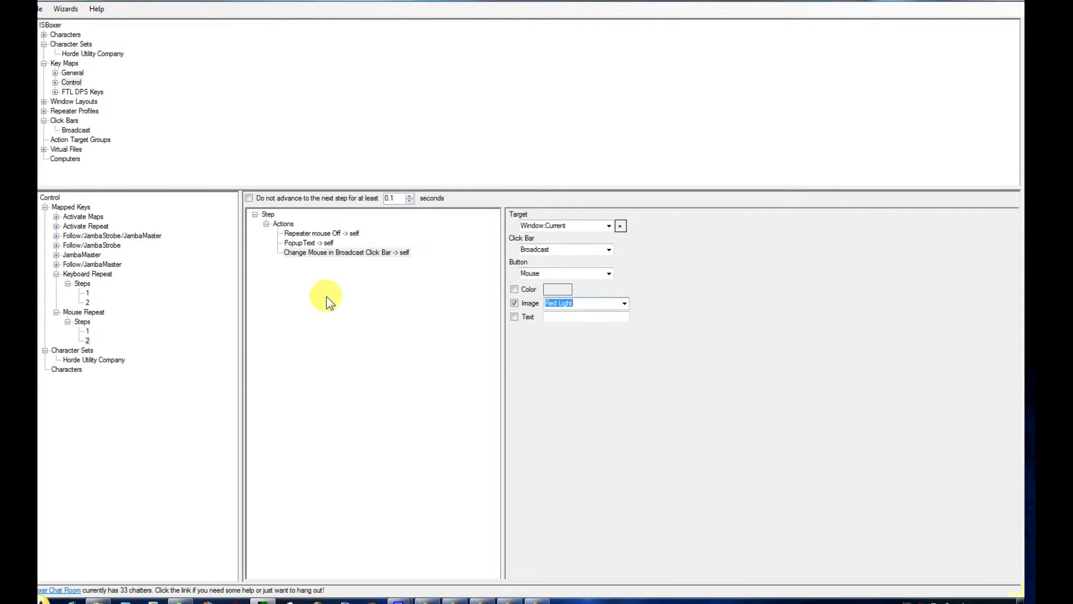
- Save the profile with the updated Mouse Repeat images and export it all to Inner Space again
left_click(42, 9)
left_click(53, 42)
left_click(42, 9)
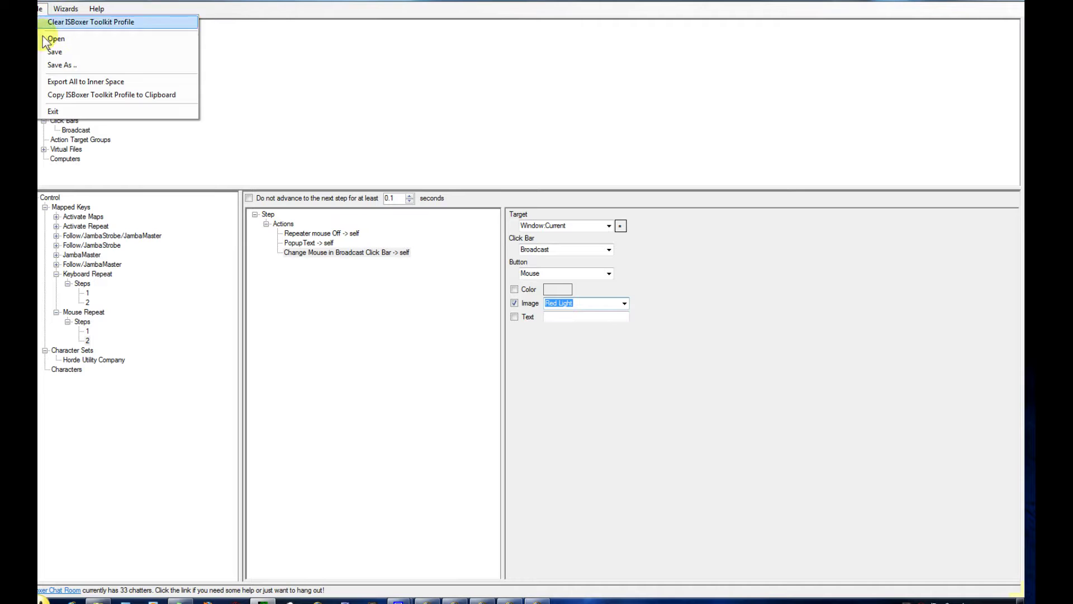
left_click(67, 82)
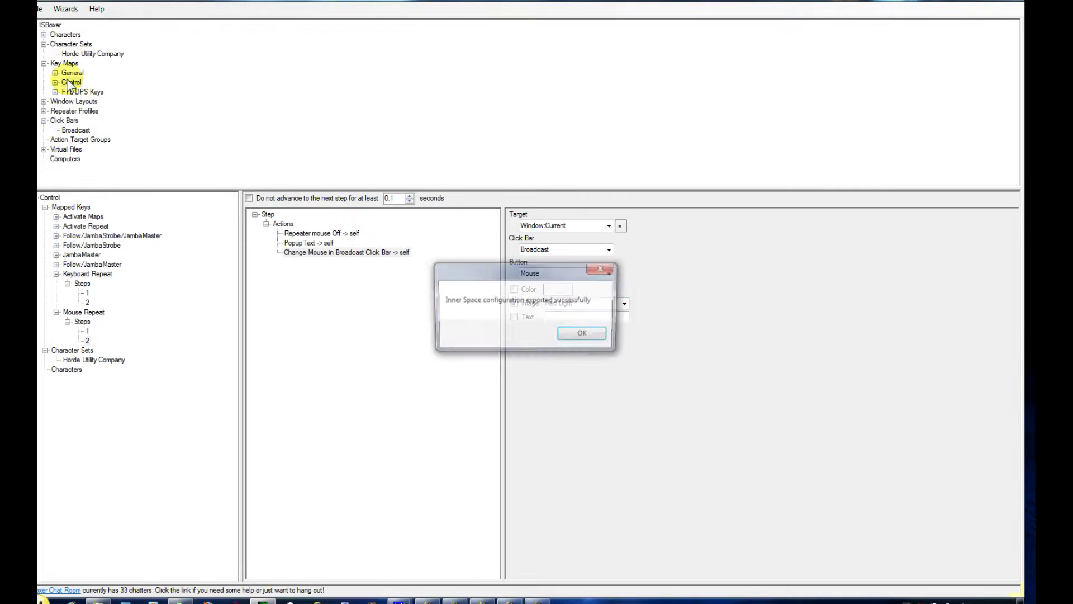
left_click(585, 337)
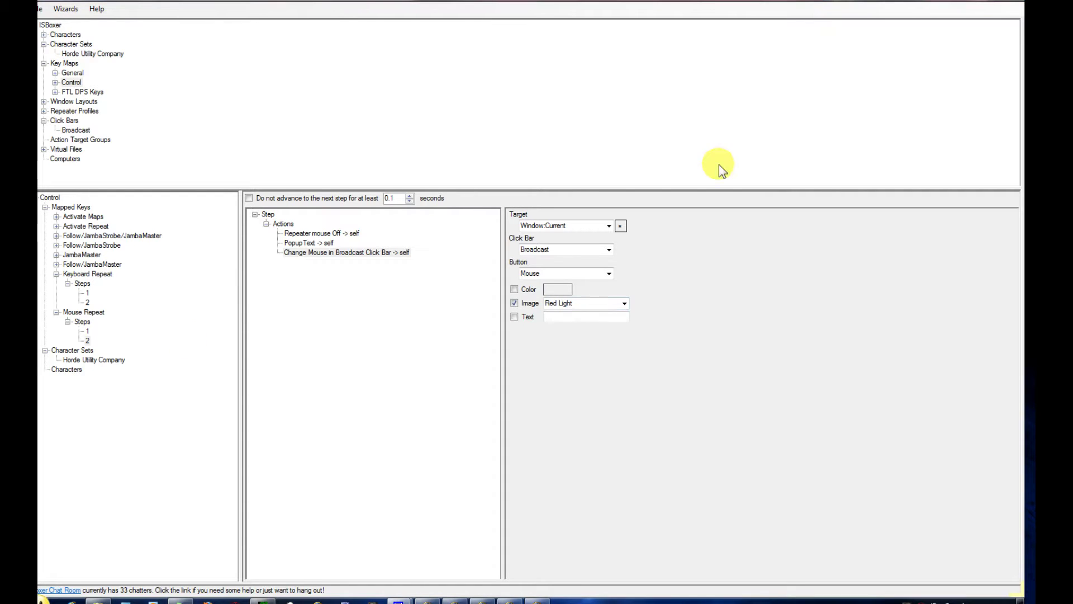
- Switch to World of Warcraft, move the Broadcast click bar to the top centre of the main game view, and hide the overlay settings
left_click(970, 3)
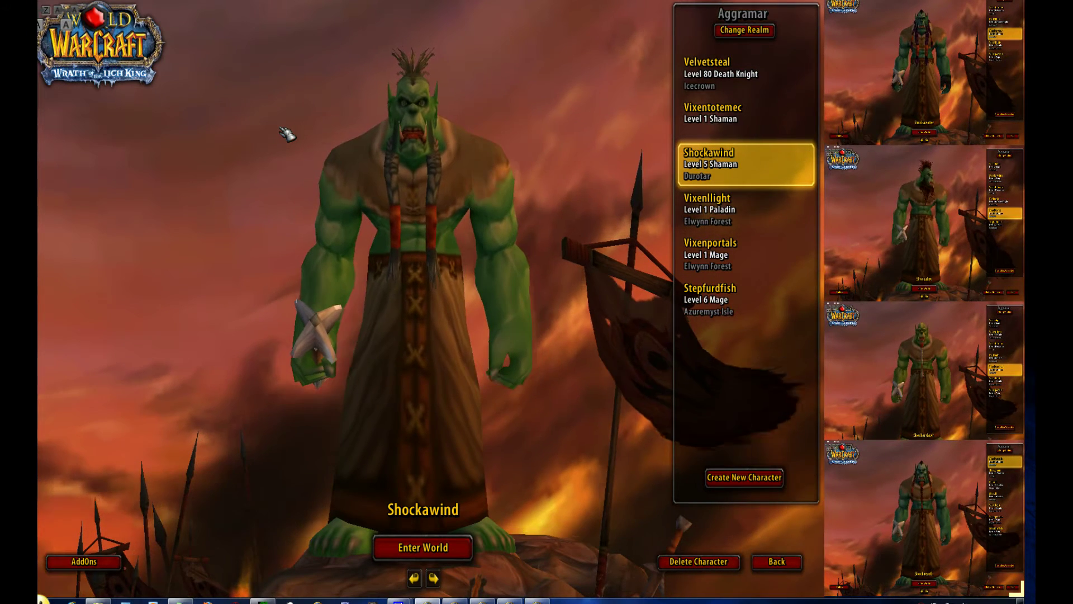
key("ctrl+shift+g")
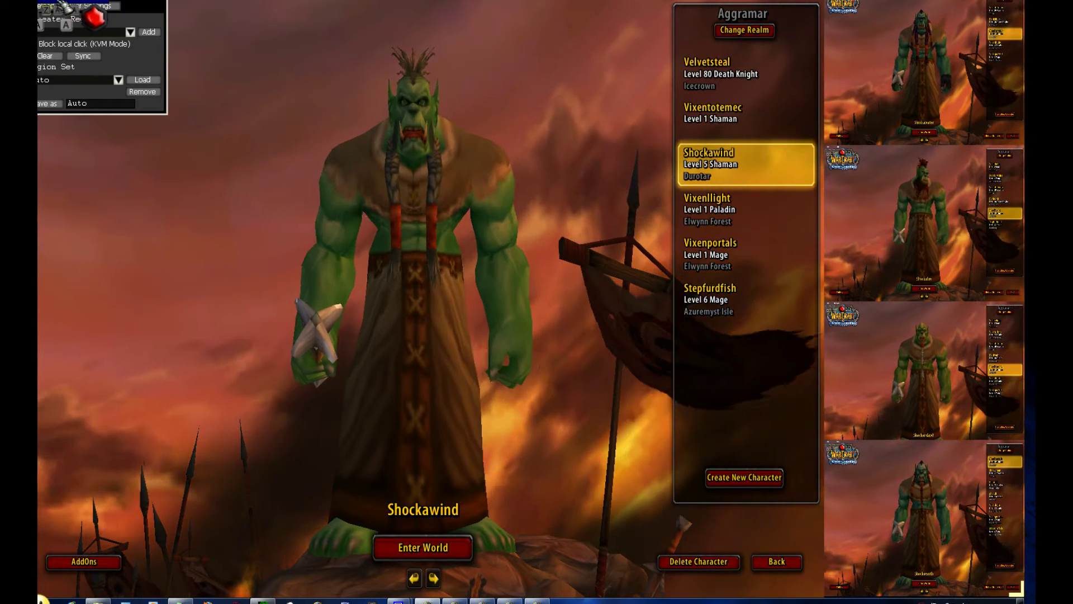
left_click_drag(64, 6, 423, 6)
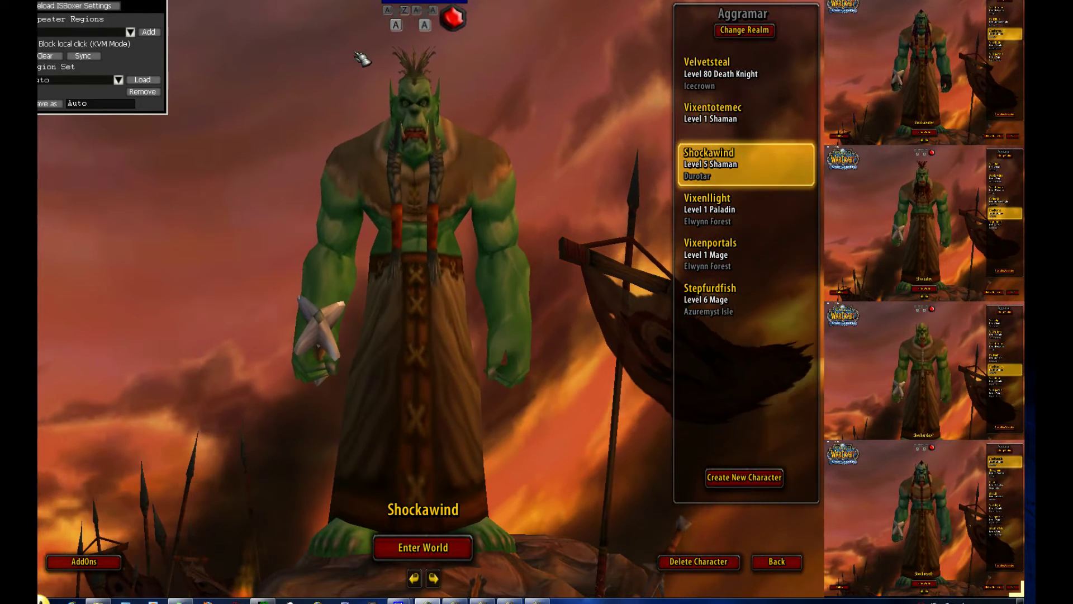
key("ctrl+shift+alt+u")
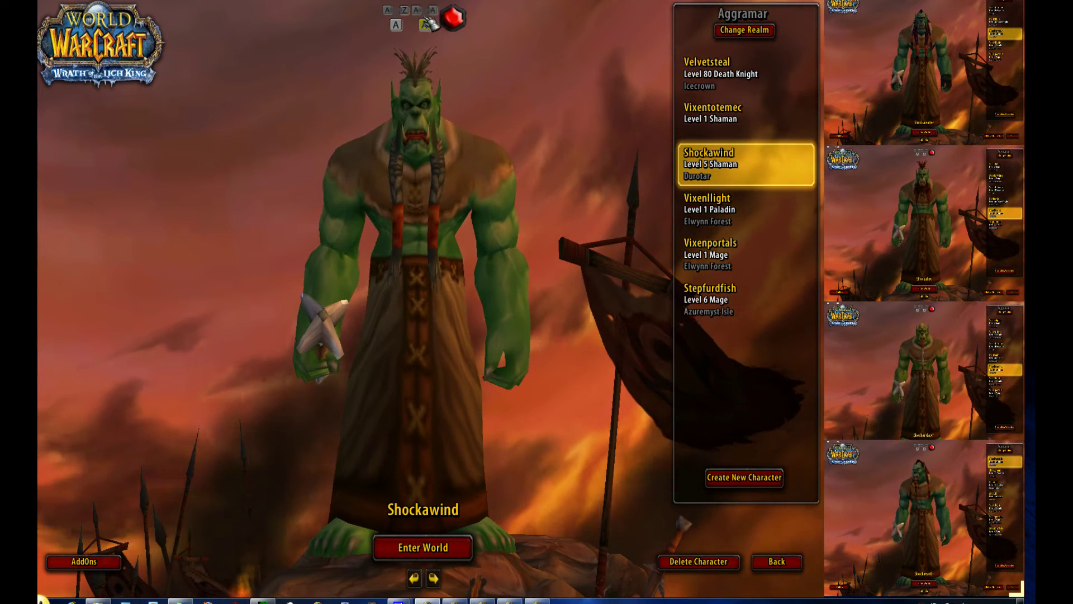
- Test the click bar buttons by toggling mouse repeating, keyboard repeating and key maps
left_click(454, 18)
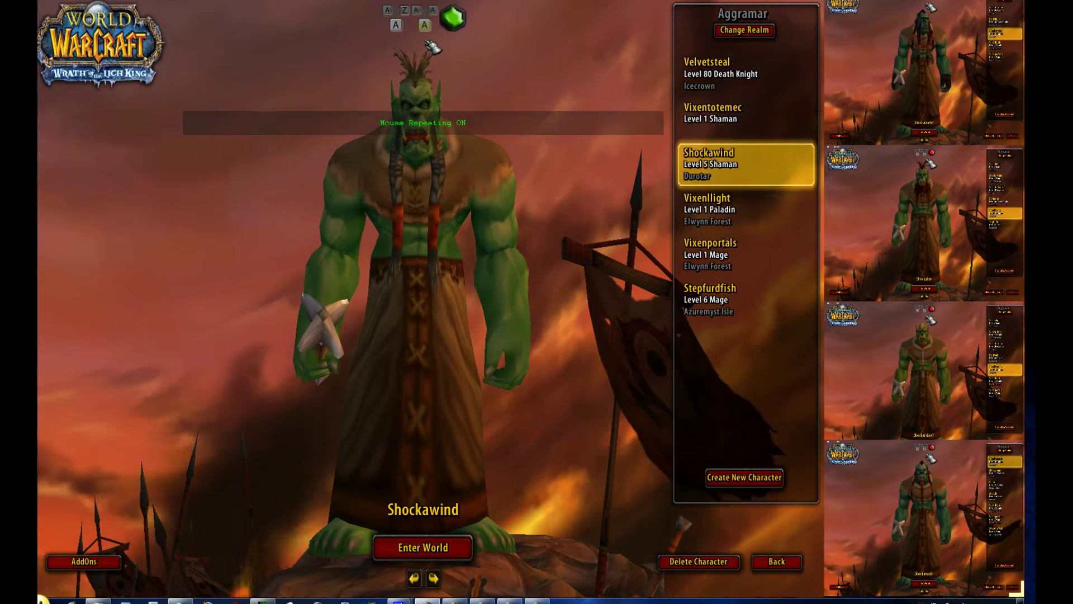
left_click(452, 18)
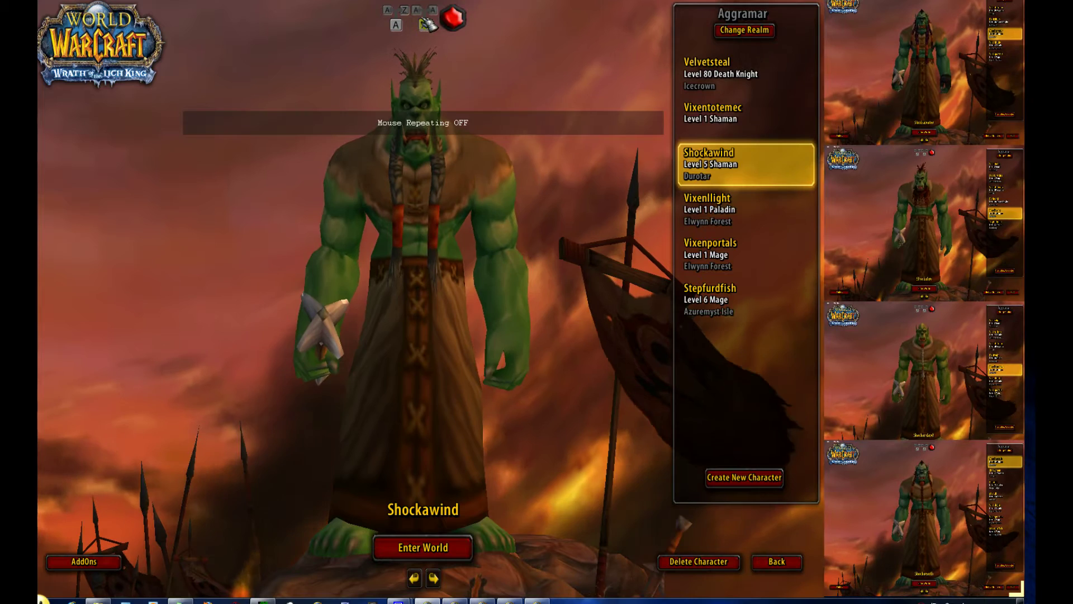
left_click(427, 22)
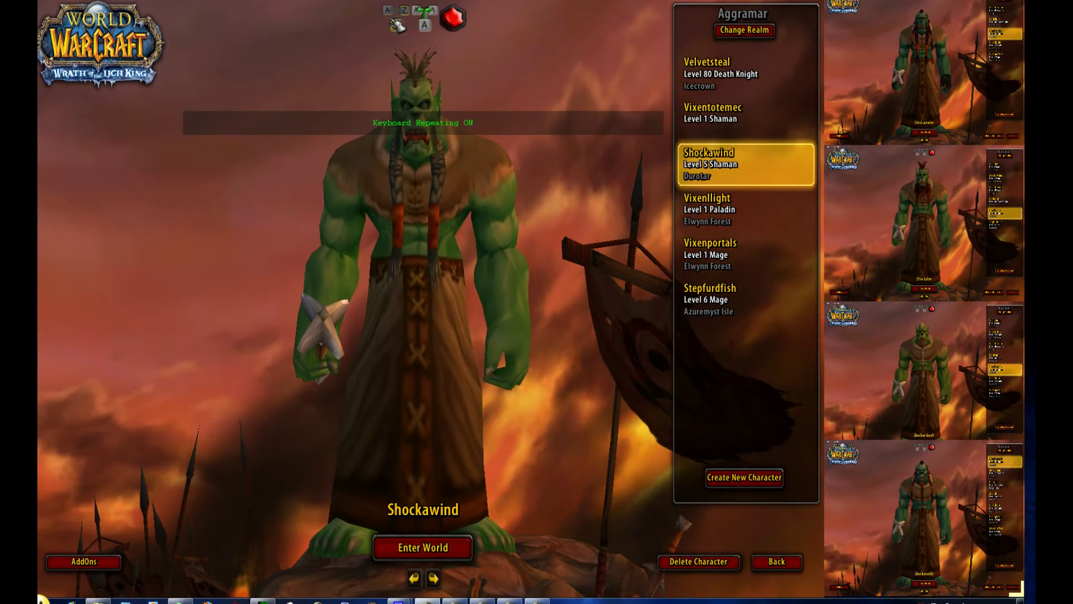
left_click(394, 23)
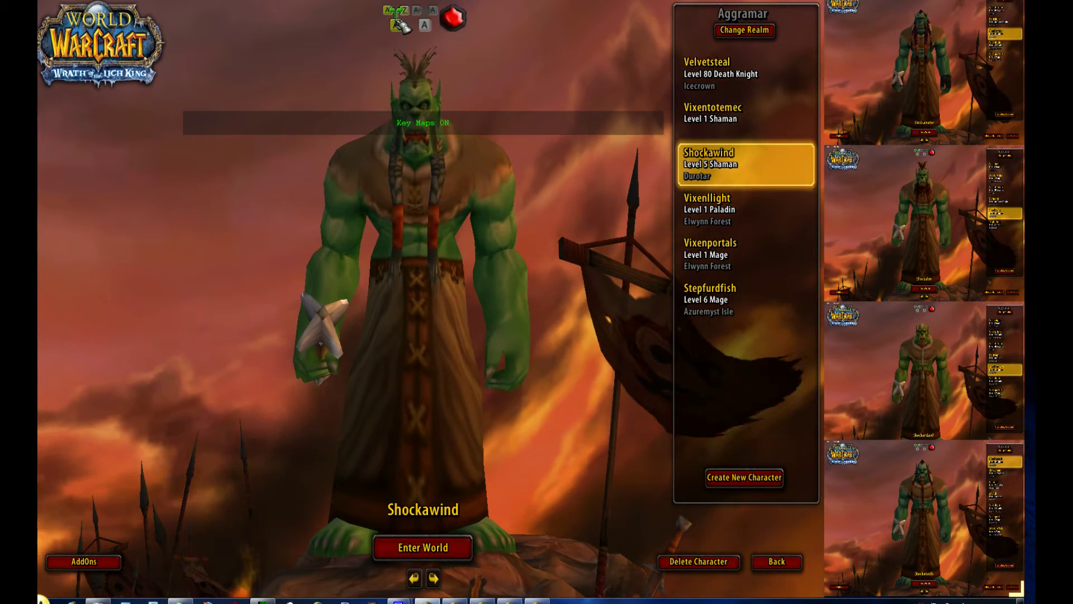
left_click(395, 24)
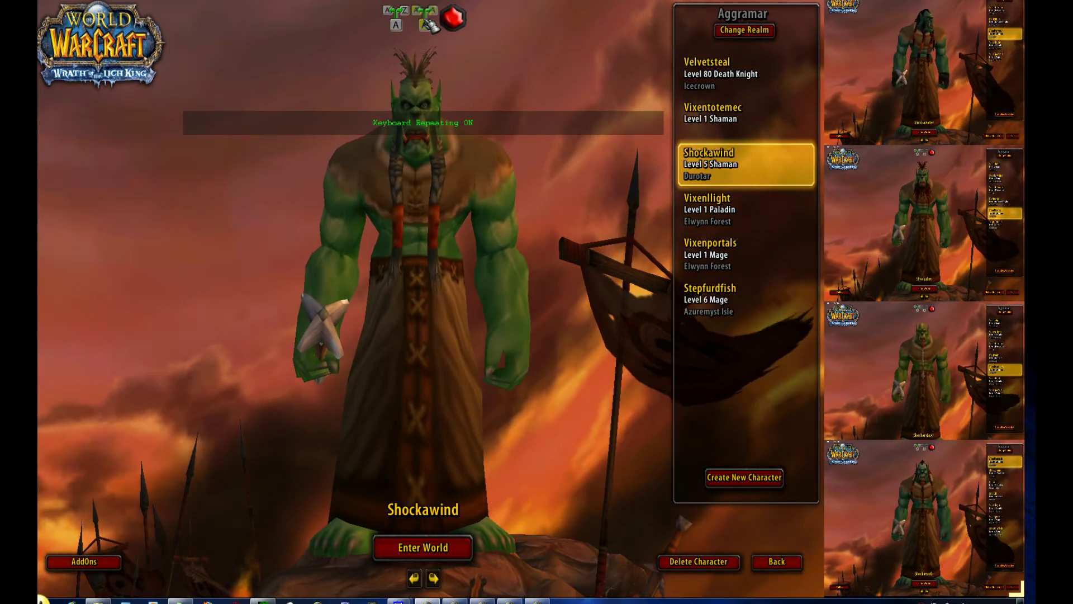
- Toggle keyboard and mouse repeating independently of each other, leaving keyboard repeating on and mouse repeating off
left_click(425, 22)
left_click(454, 20)
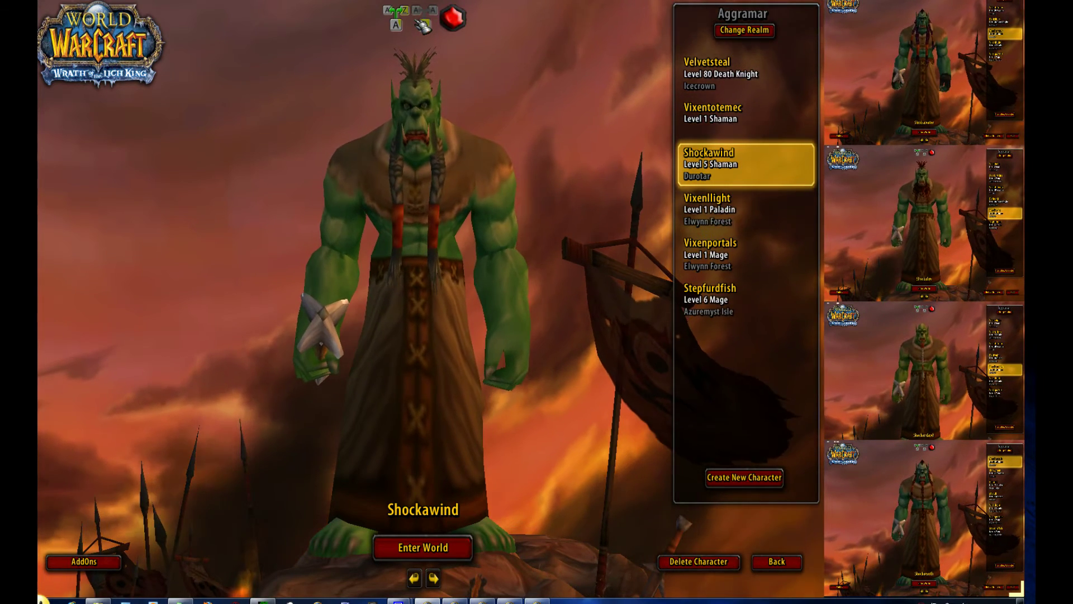
left_click(452, 18)
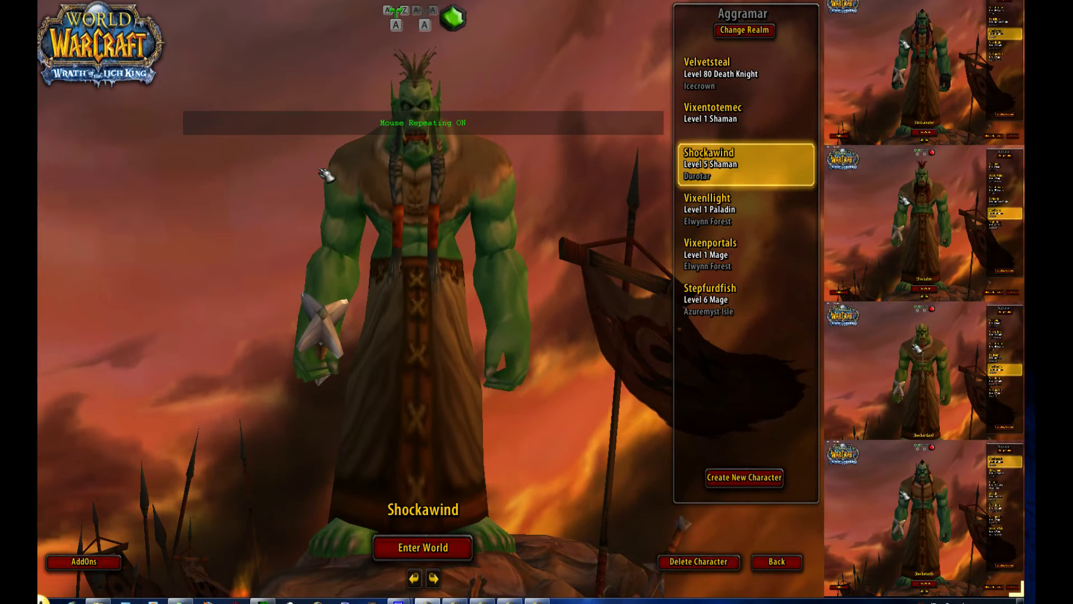
key("Scroll_Lock")
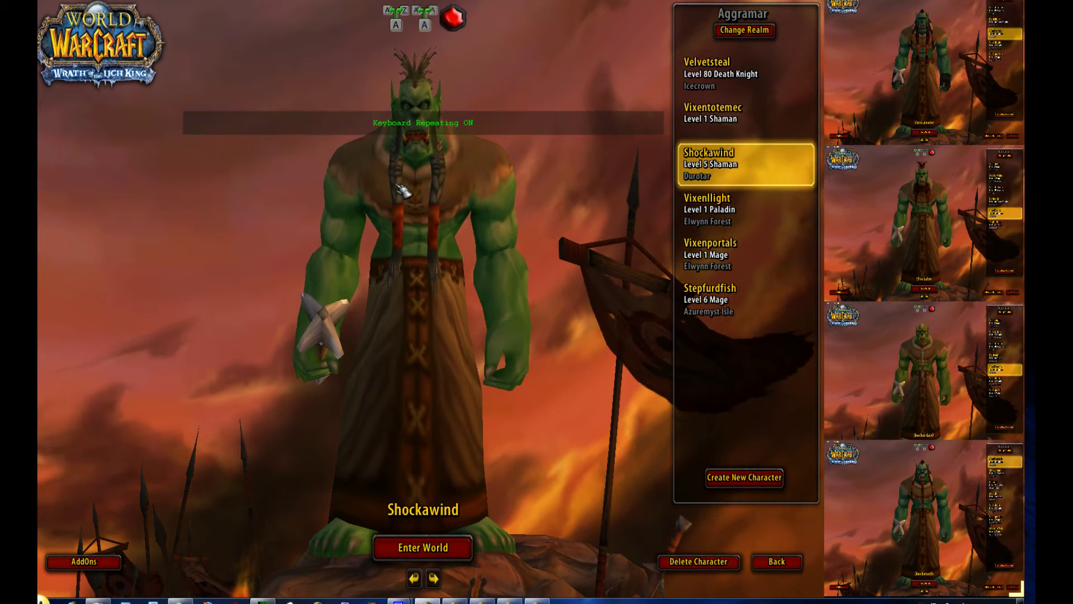